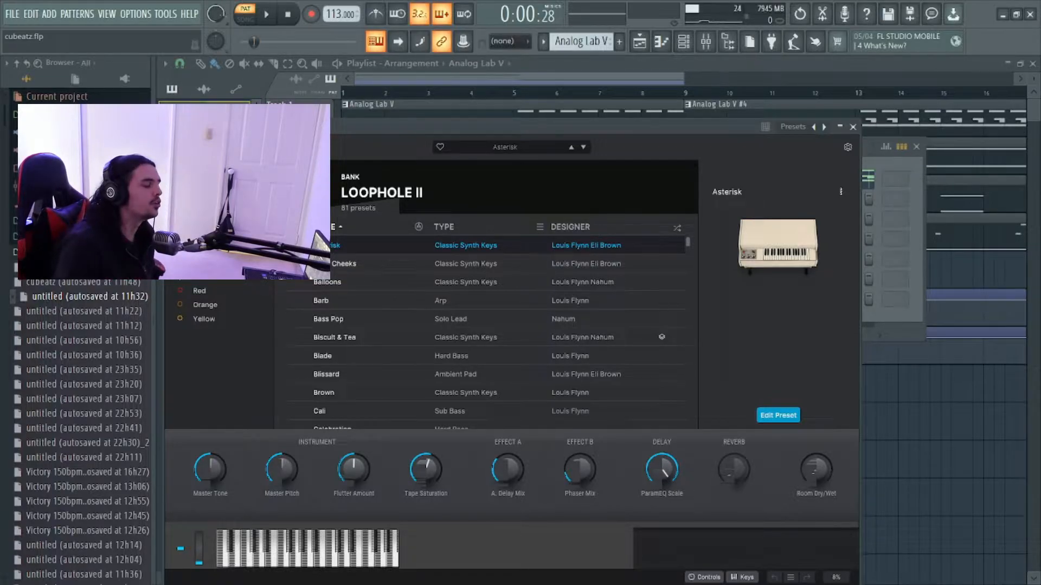
# Open the Analog Lab V pattern in the piano roll and examine the A#4, C#5 and F5 notes of its first arpeggio
pyautogui.doubleClick(571, 112)
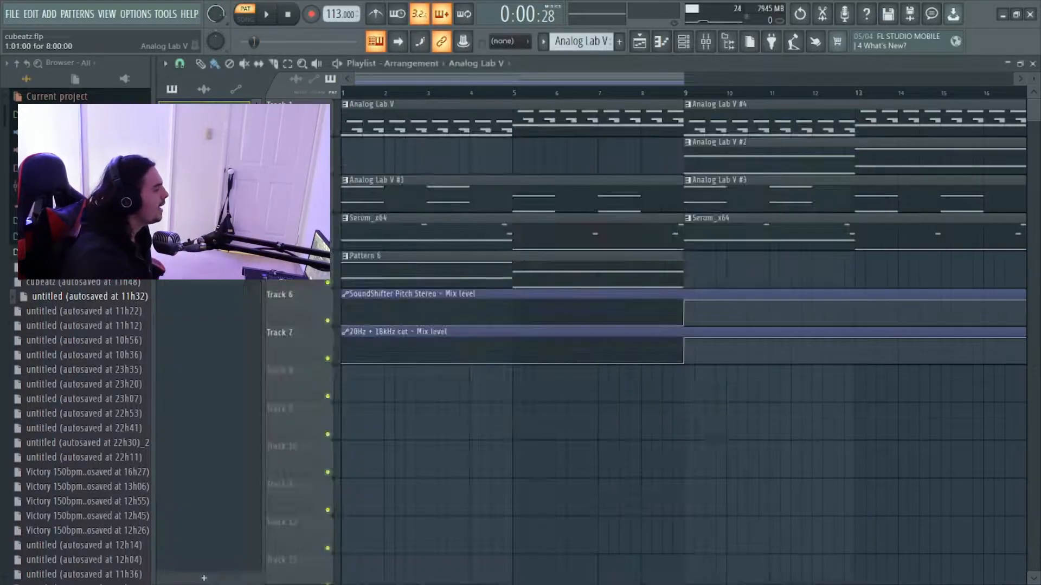
pyautogui.hscroll(-2, 832, 93)
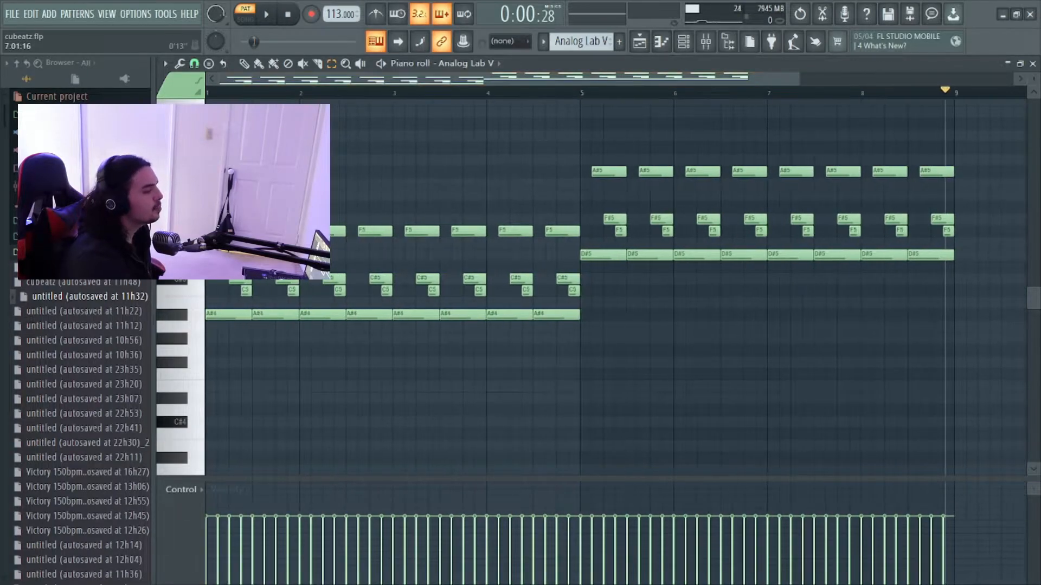
pyautogui.scroll(8, 298, 293)
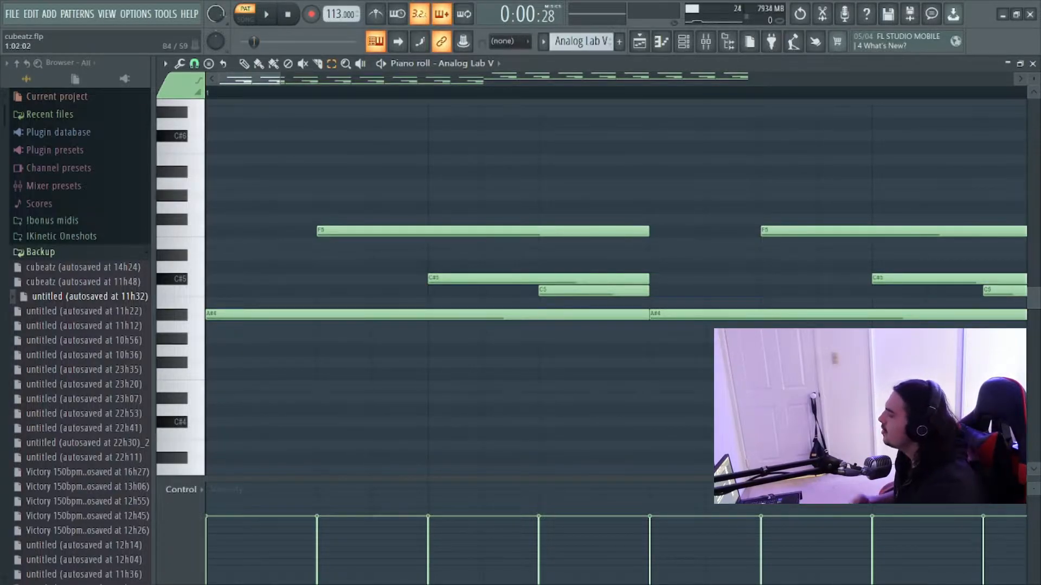
pyautogui.click(269, 313)
pyautogui.click(446, 278)
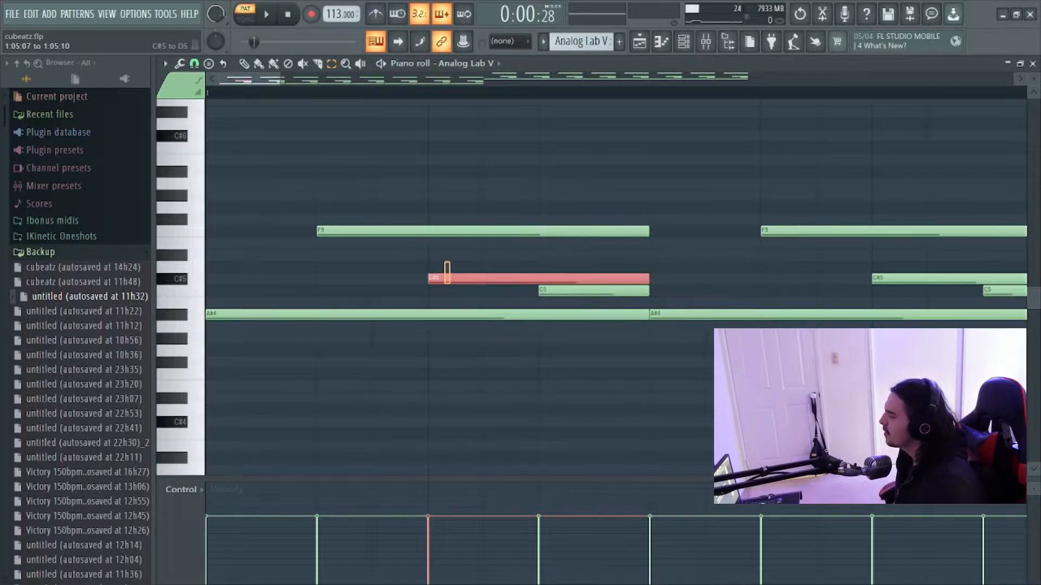
pyautogui.click(372, 231)
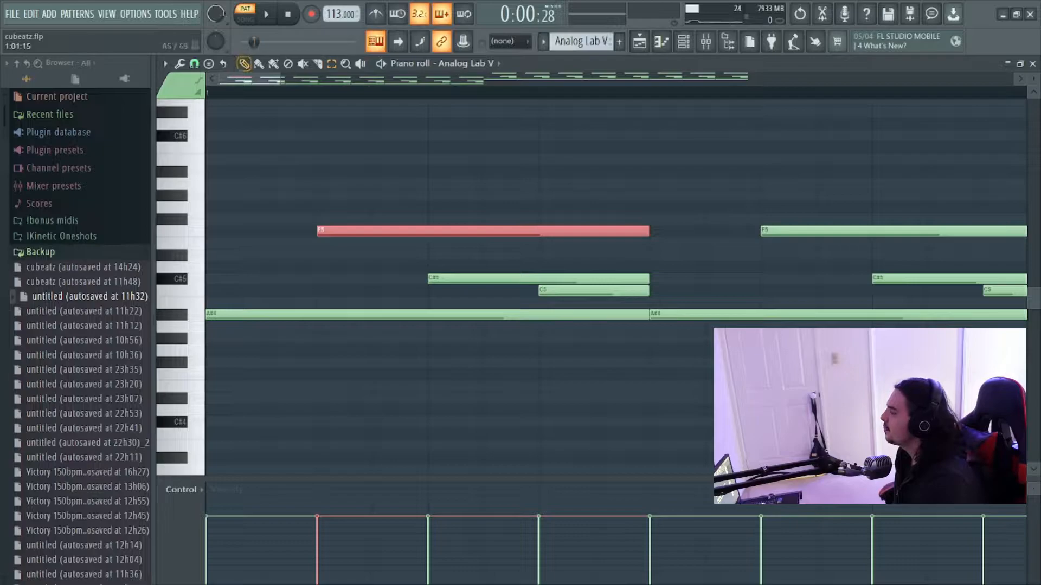
# Stack temporary C#5 and F5 notes above the first A#4 at the pattern's start, and delete both added notes
pyautogui.click(223, 315)
pyautogui.click(222, 278)
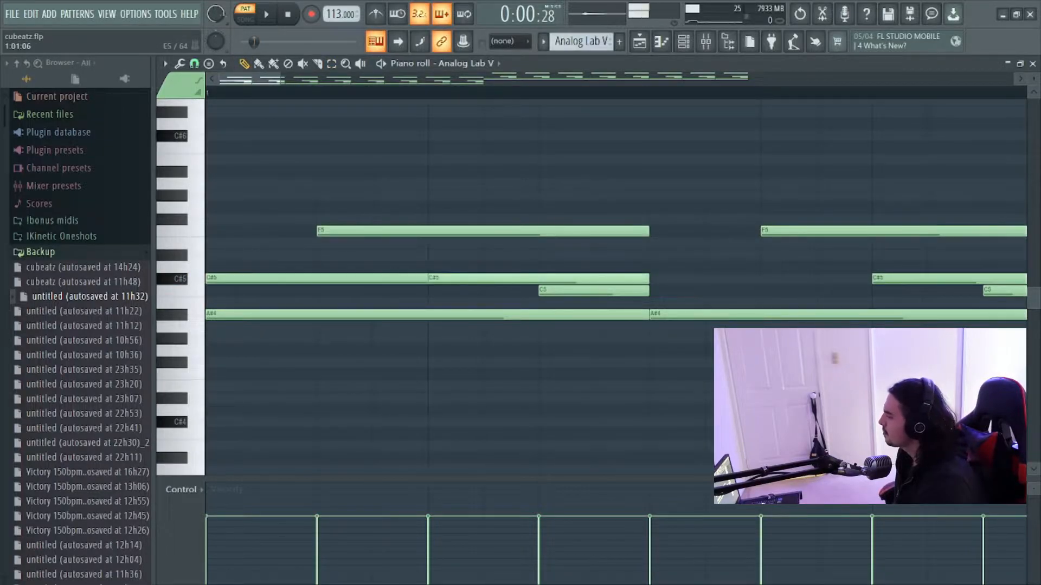
pyautogui.click(222, 231)
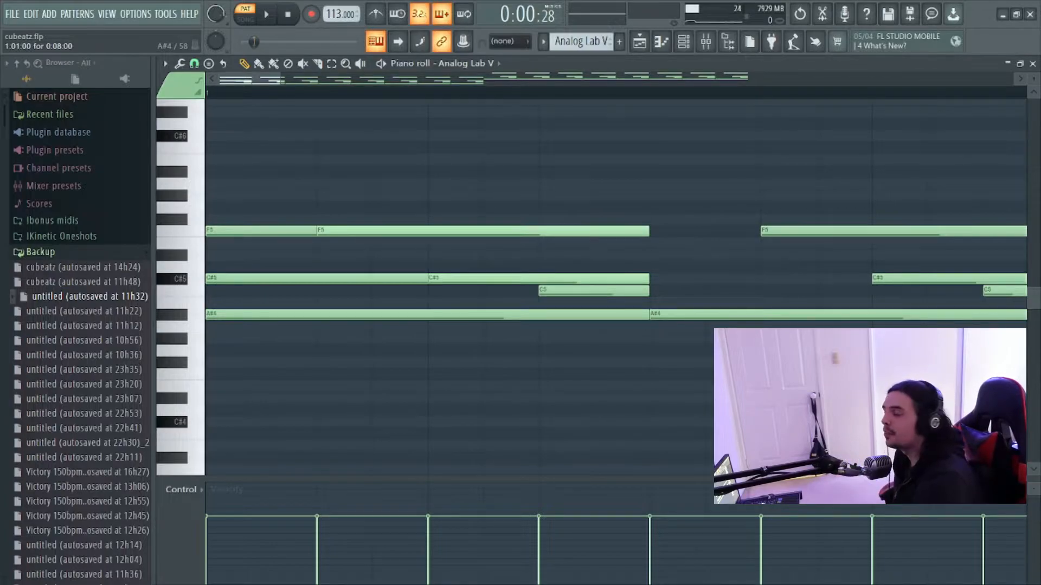
pyautogui.rightClick(250, 279)
pyautogui.rightClick(259, 231)
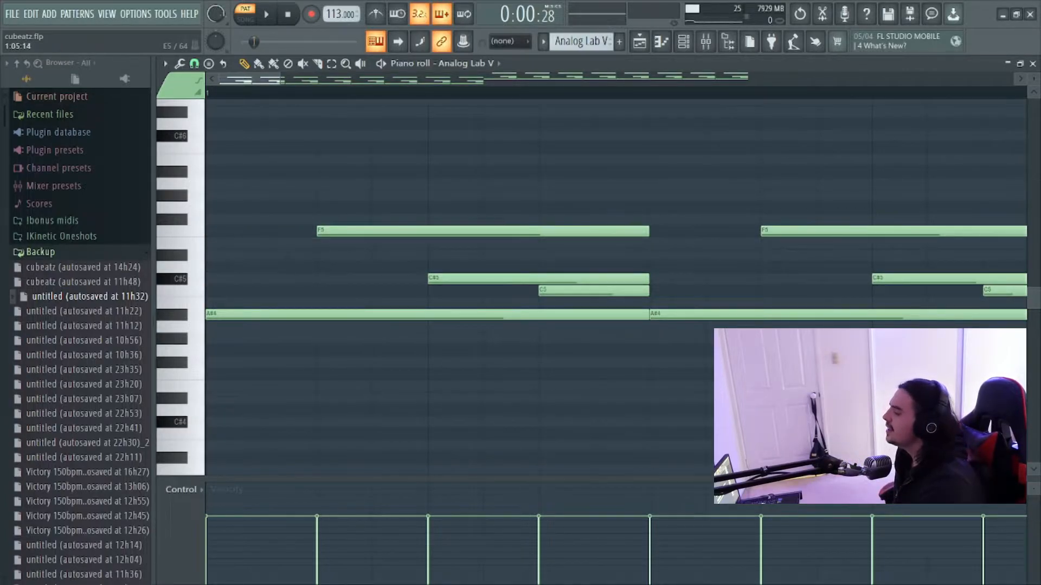
# Select the notes in bars 5 to 8, transpose them down to start on A#4, and move them back up to D#5
pyautogui.moveTo(281, 80); pyautogui.dragTo(342, 80)
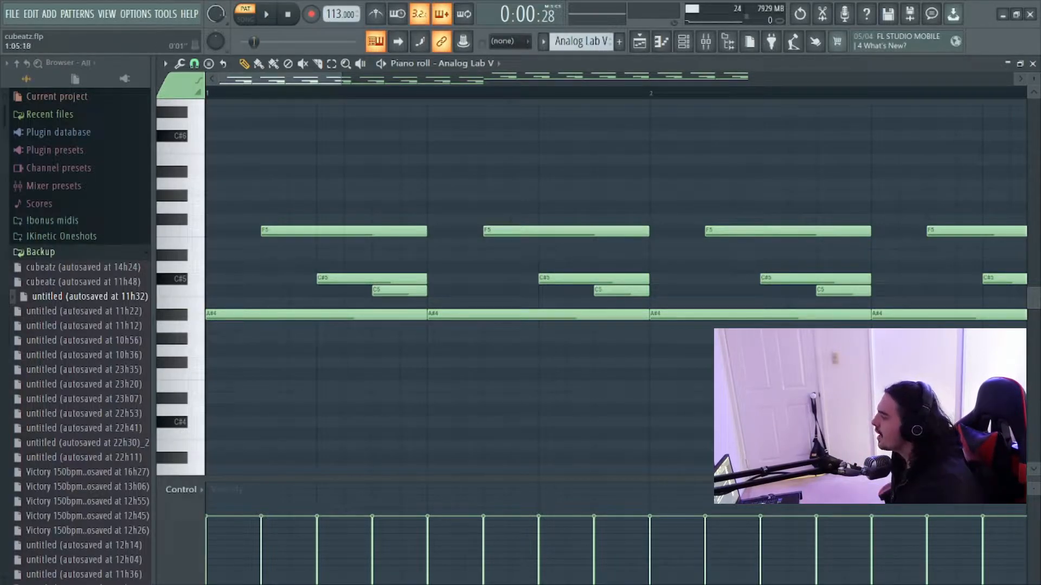
pyautogui.moveTo(341, 79); pyautogui.dragTo(840, 79)
pyautogui.moveTo(948, 297); pyautogui.dragTo(581, 128)
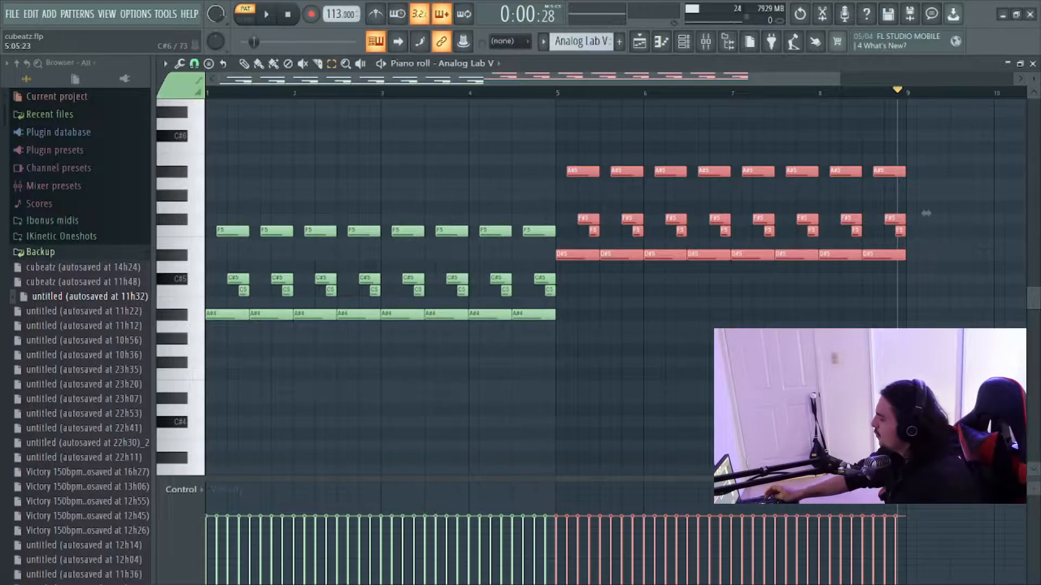
pyautogui.moveTo(925, 213); pyautogui.dragTo(926, 273)
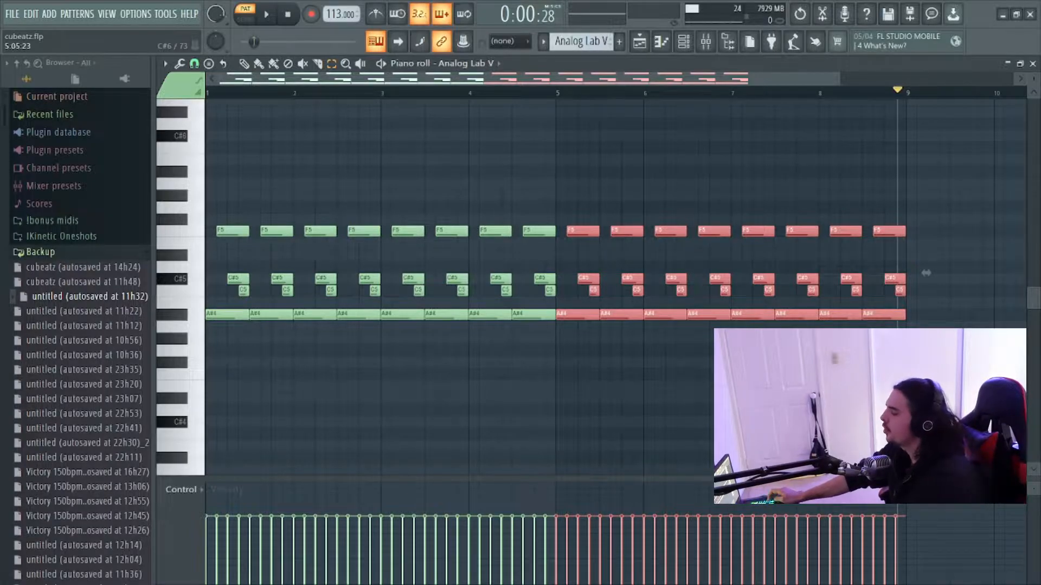
pyautogui.moveTo(926, 273); pyautogui.dragTo(926, 213)
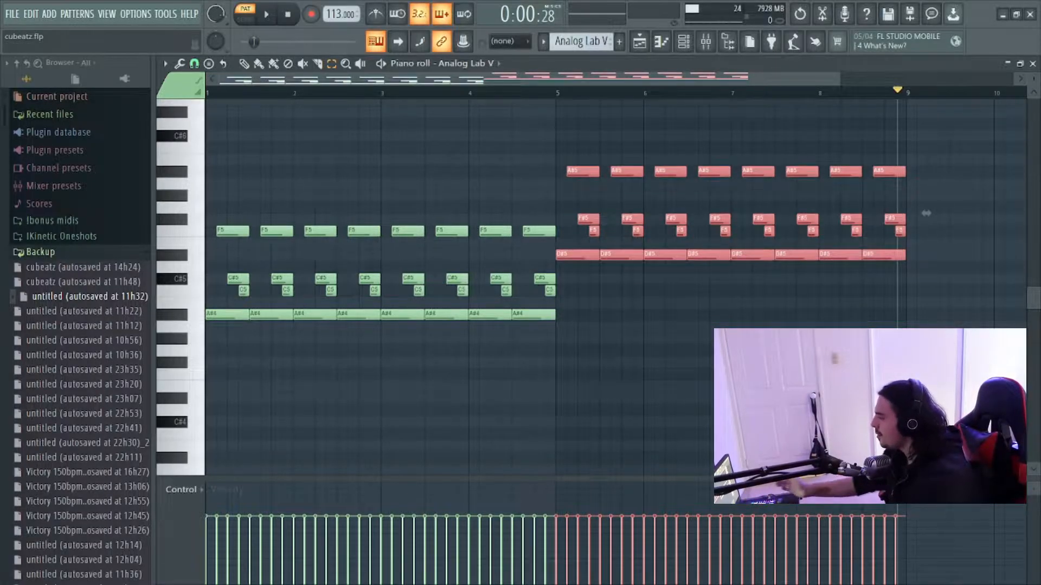
# Play the Analog Lab V arpeggio pattern from its start into bar 8 and stop playback
pyautogui.press('space')
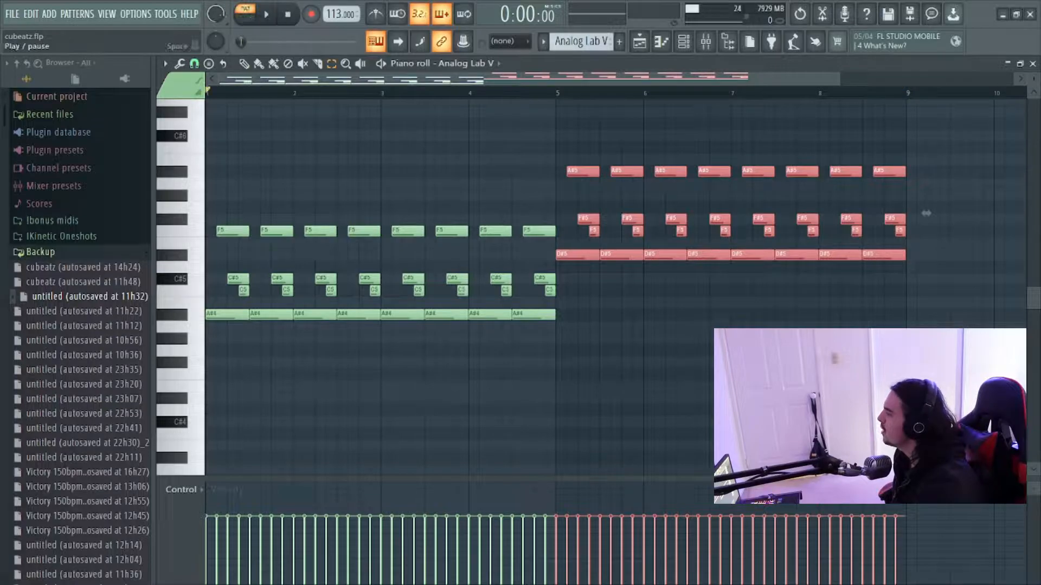
pyautogui.press('space')
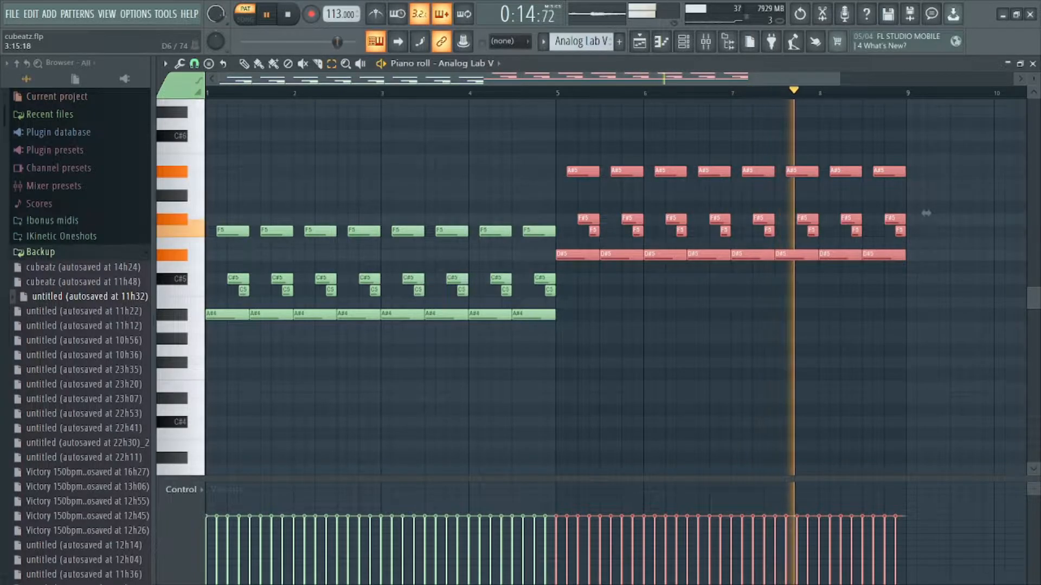
pyautogui.press('space')
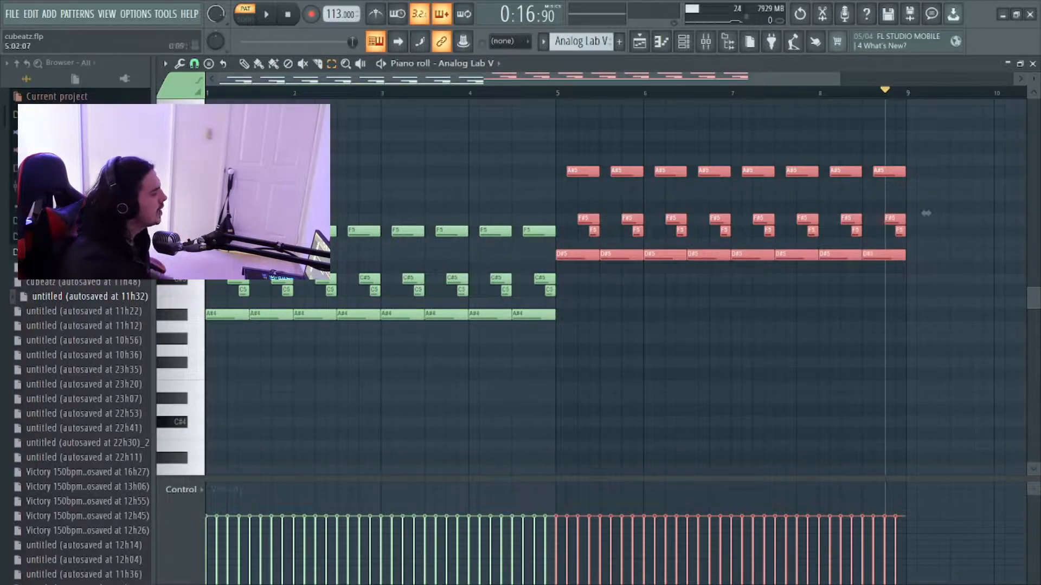
# Switch to the Analog Lab V #2 pattern, view the preset loaded in its instrument, and close the instrument window
pyautogui.click(926, 213)
pyautogui.scroll(-1, 582, 41)
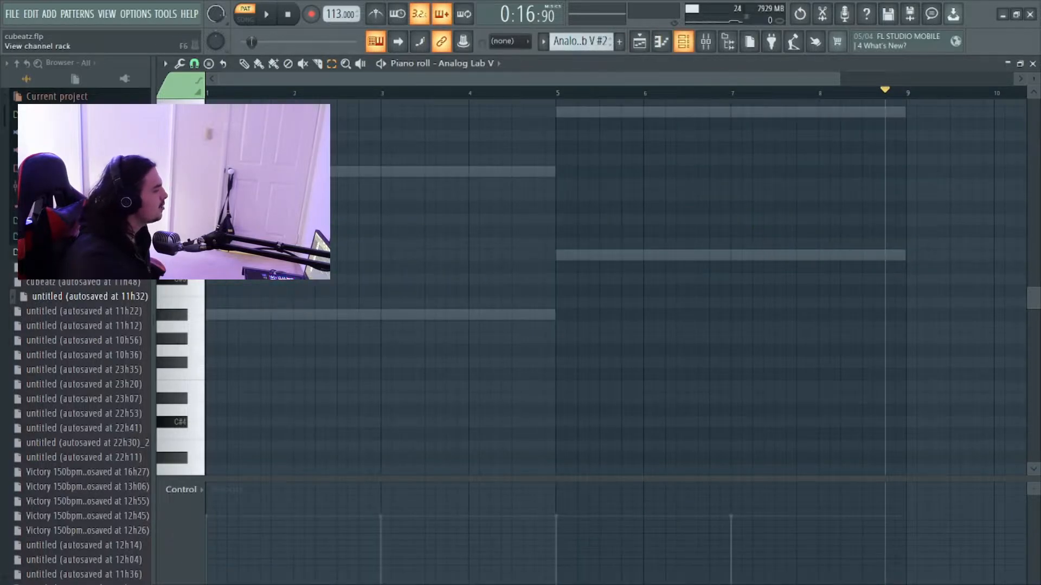
pyautogui.click(684, 42)
pyautogui.click(349, 198)
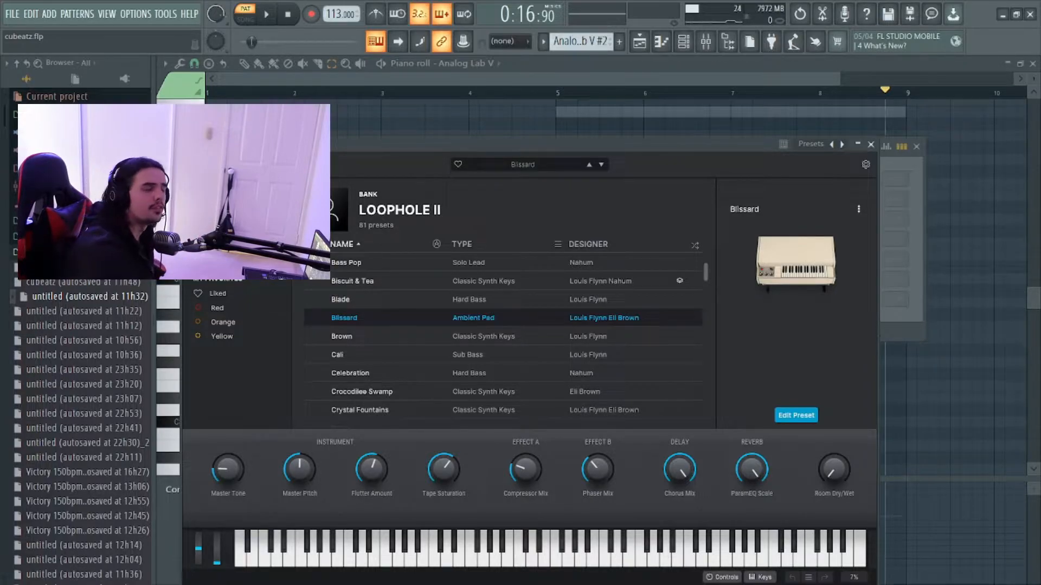
pyautogui.click(684, 42)
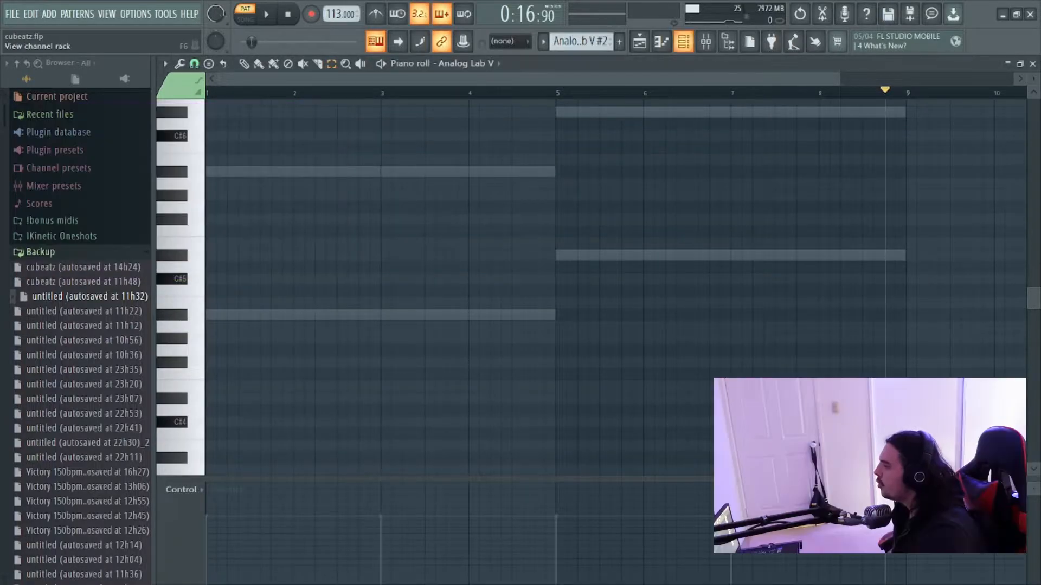
# Open the Analog Lab V #2 notes in the piano roll and examine the octave layering of its A# and D# notes
pyautogui.click(684, 42)
pyautogui.click(600, 199)
pyautogui.scroll(2, 602, 195)
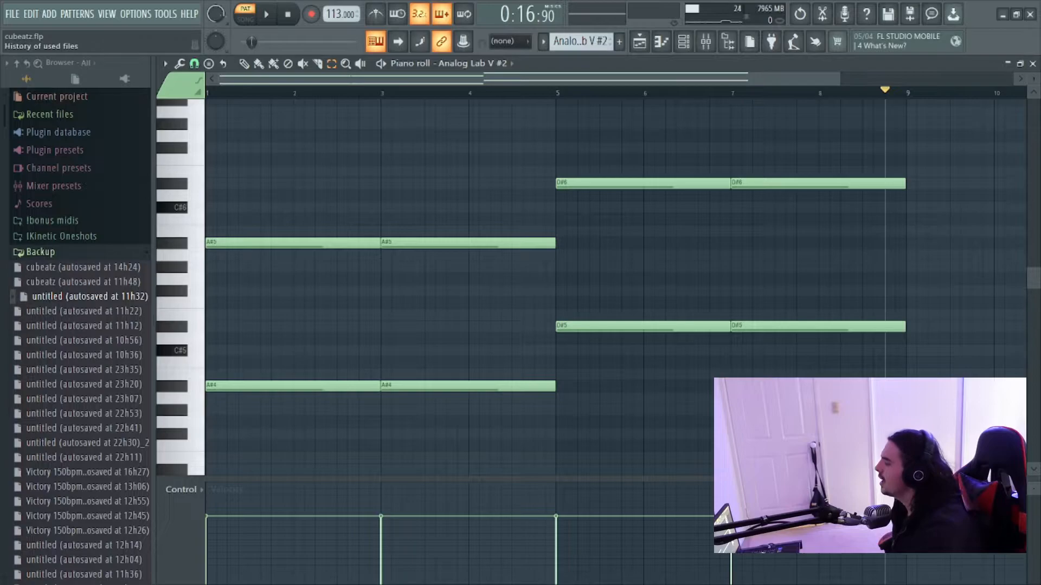
pyautogui.moveTo(267, 226); pyautogui.dragTo(431, 261)
pyautogui.moveTo(288, 355); pyautogui.dragTo(426, 414)
pyautogui.moveTo(558, 309); pyautogui.dragTo(926, 326)
pyautogui.moveTo(623, 165); pyautogui.dragTo(865, 214)
pyautogui.click(684, 136)
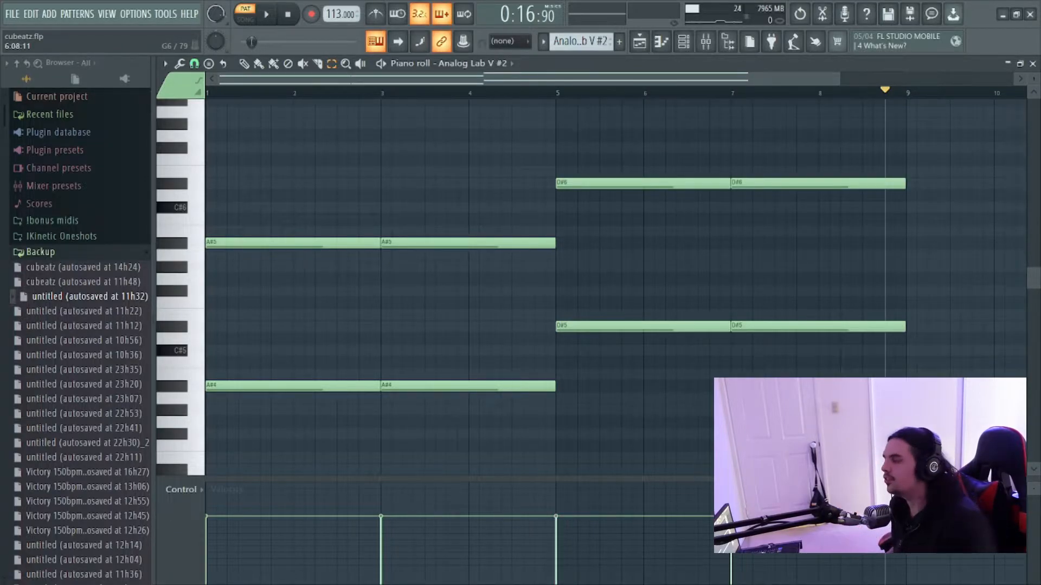
# Play the Analog Lab V #2 pattern from its start into bar 8 and stop playback
pyautogui.press('space')
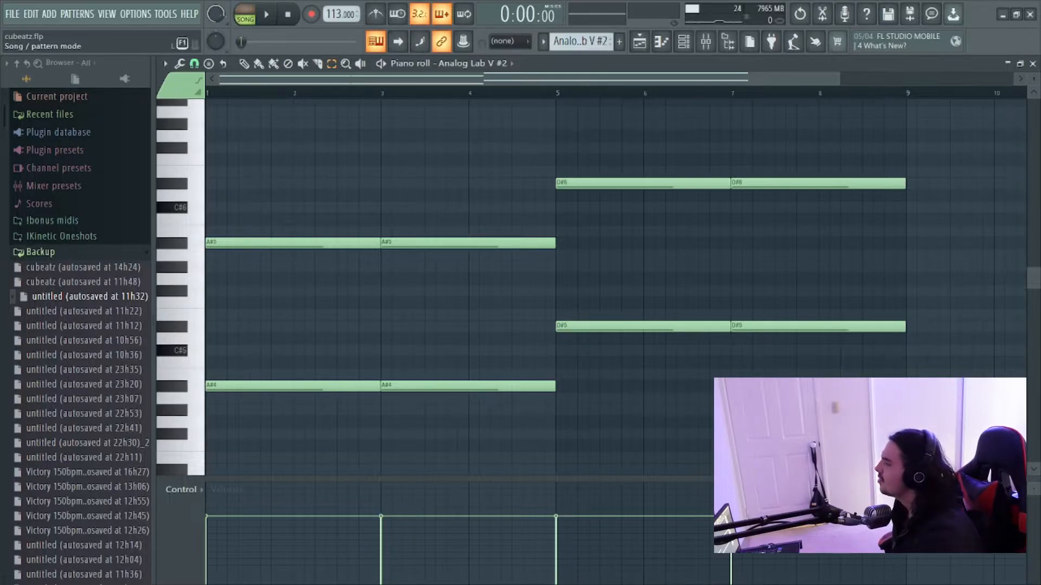
pyautogui.press('space')
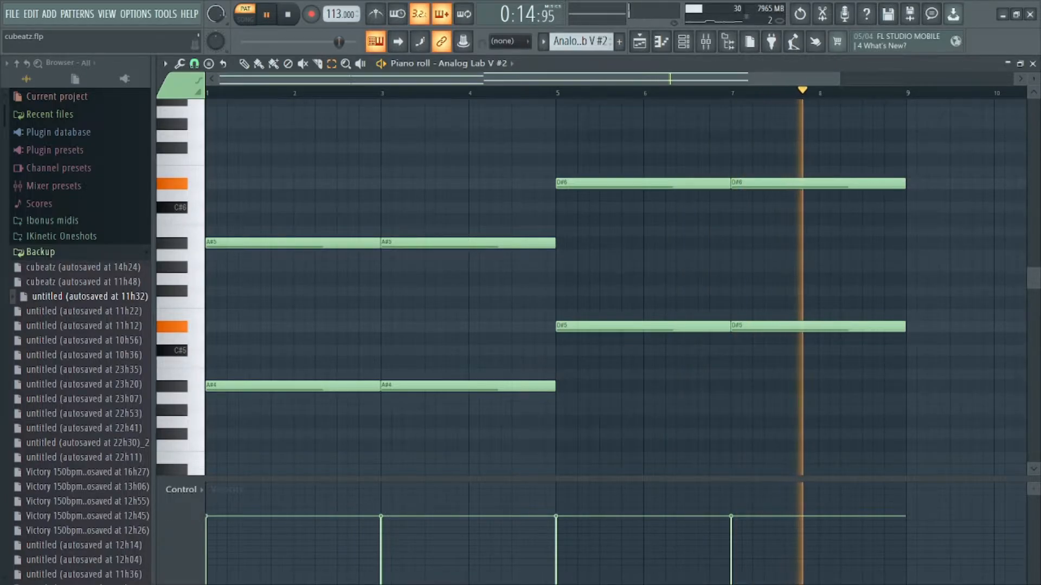
pyautogui.press('space')
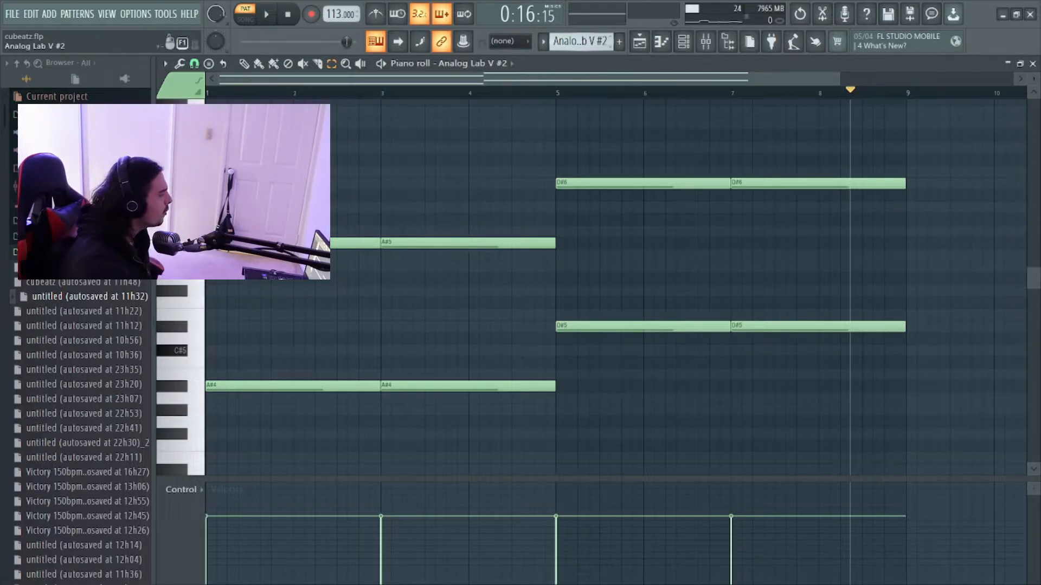
# Switch to the Analog Lab V #3 pattern, view the preset loaded in its instrument, and close the instrument window
pyautogui.scroll(-1, 580, 41)
pyautogui.click(683, 42)
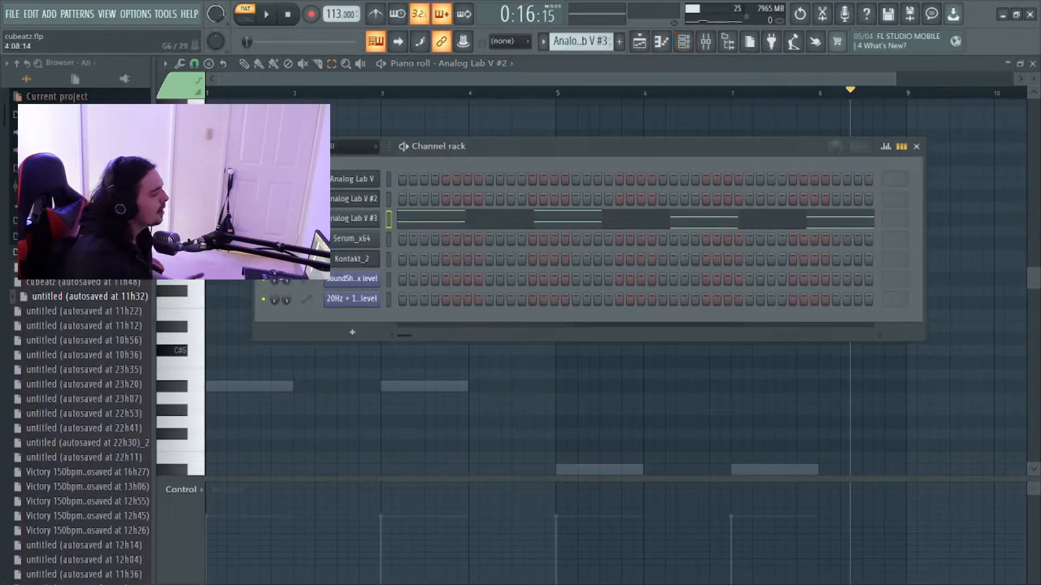
pyautogui.click(354, 218)
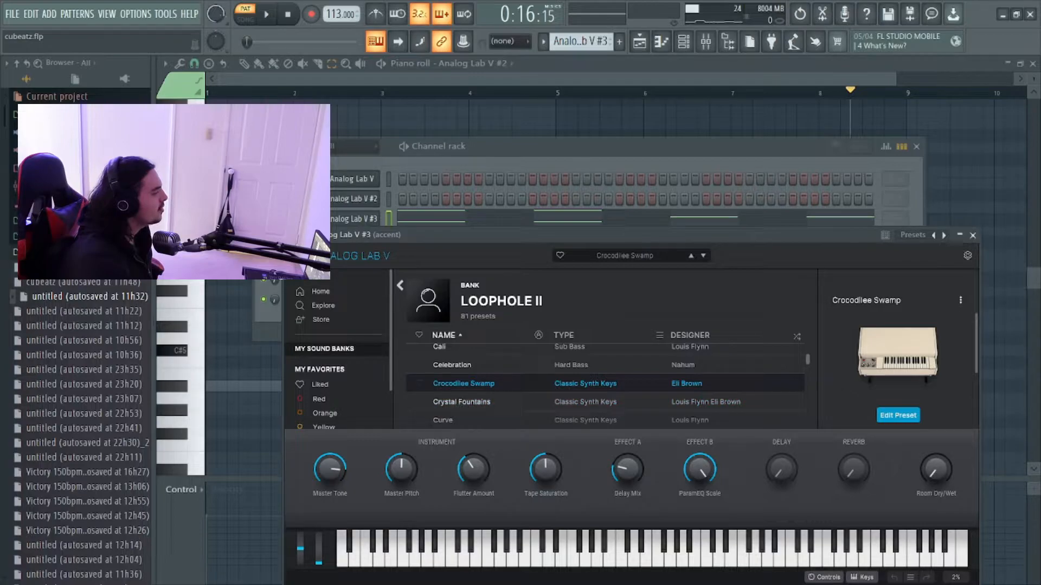
pyautogui.click(972, 235)
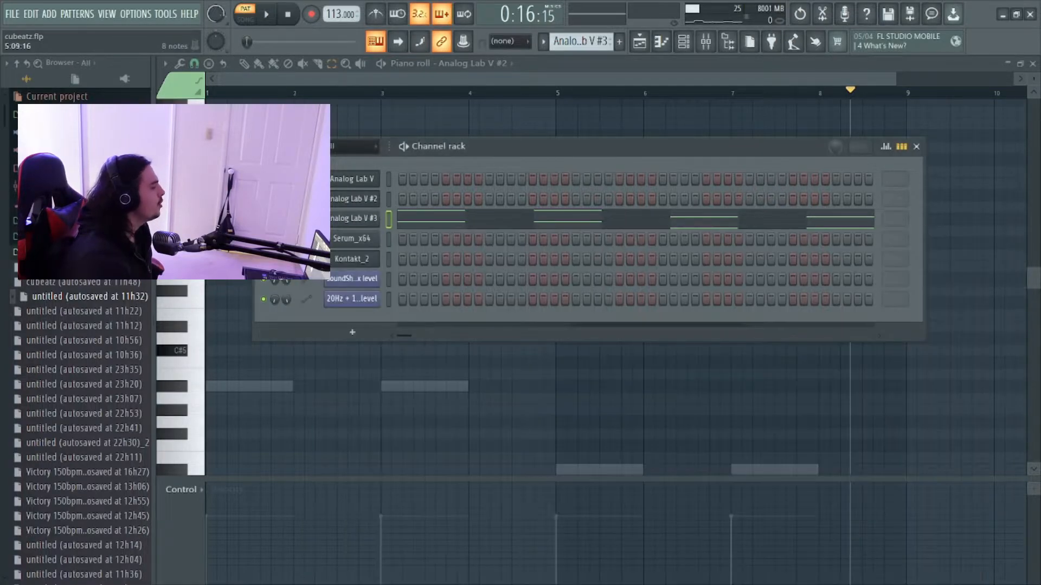
# Open the Analog Lab V #3 notes in the piano roll and examine the octave pairs and gaps across bars 1 to 8
pyautogui.click(707, 219)
pyautogui.scroll(-3, 707, 219)
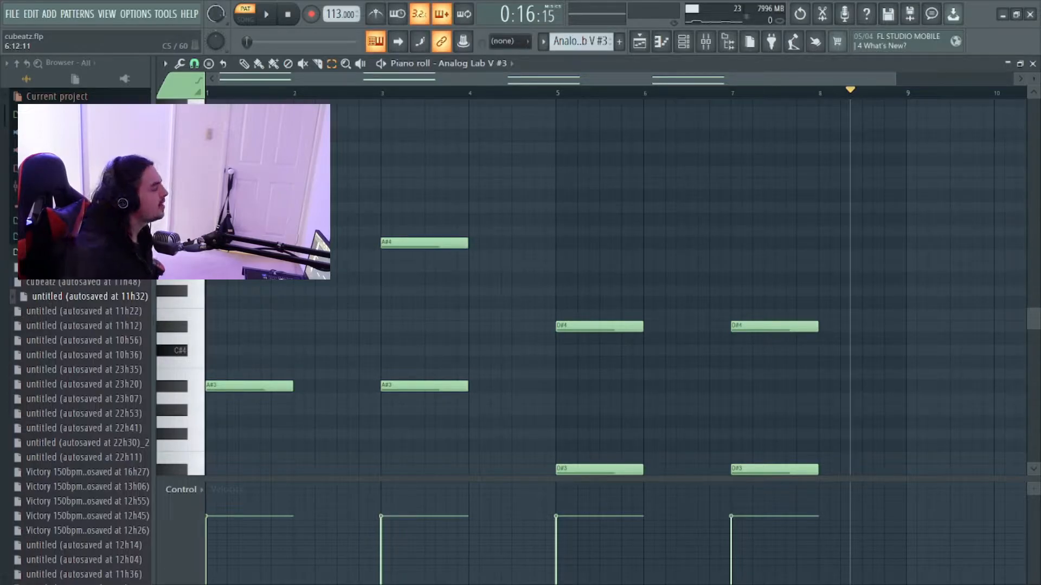
pyautogui.moveTo(254, 207); pyautogui.dragTo(255, 447)
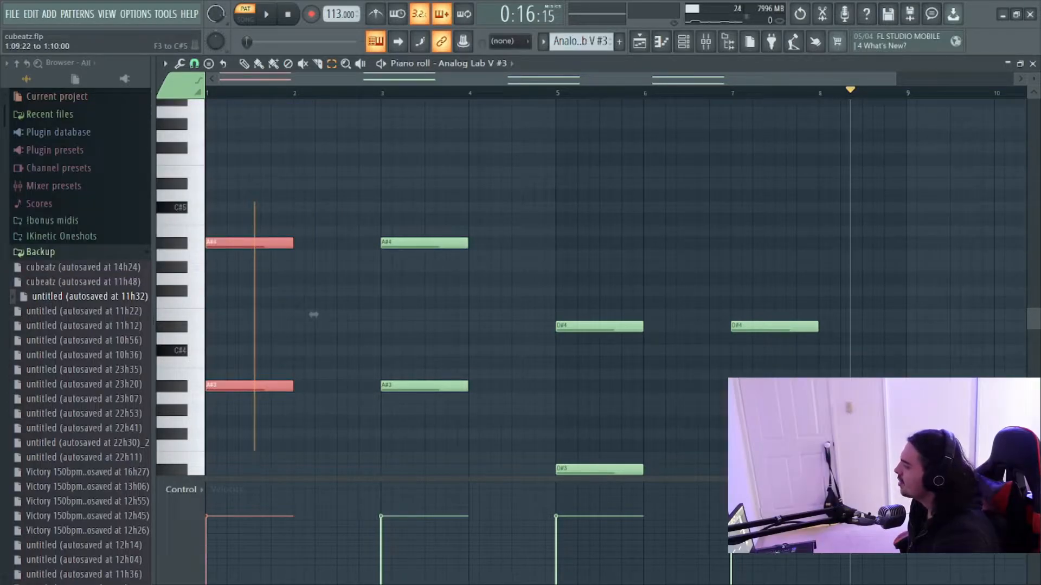
pyautogui.moveTo(320, 232); pyautogui.dragTo(331, 447)
pyautogui.moveTo(407, 219); pyautogui.dragTo(438, 439)
pyautogui.moveTo(504, 427)
pyautogui.mouseDown()
pyautogui.moveTo(505, 287)
pyautogui.moveTo(517, 238)
pyautogui.mouseUp()
pyautogui.scroll(-3, 640, 243)
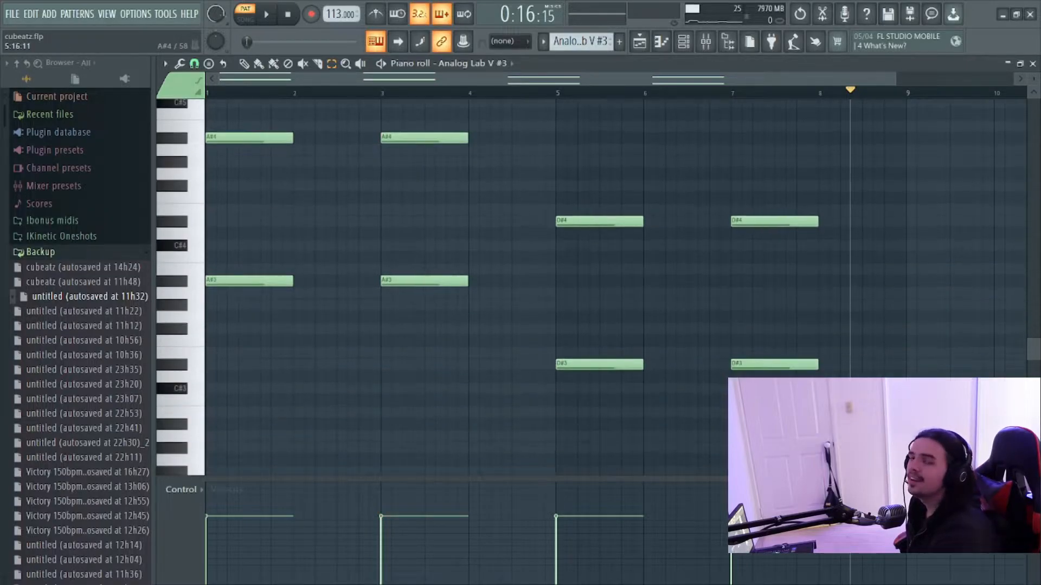
pyautogui.moveTo(587, 178); pyautogui.dragTo(602, 416)
pyautogui.moveTo(678, 428); pyautogui.dragTo(693, 142)
pyautogui.moveTo(773, 167); pyautogui.dragTo(791, 445)
pyautogui.moveTo(889, 428); pyautogui.dragTo(851, 136)
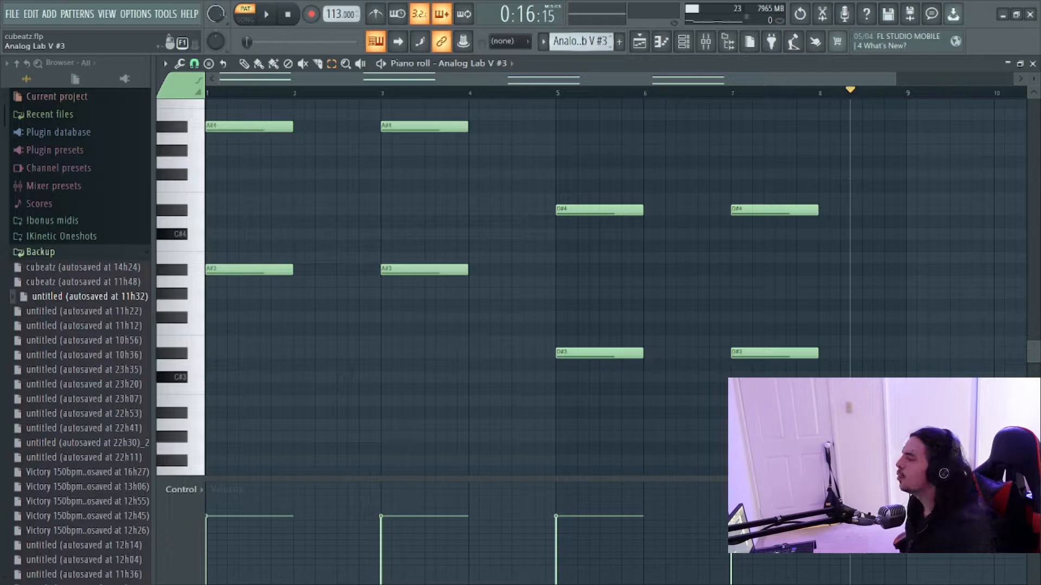
# Play the Analog Lab V #3 pattern through from its start and stop playback
pyautogui.press('space')
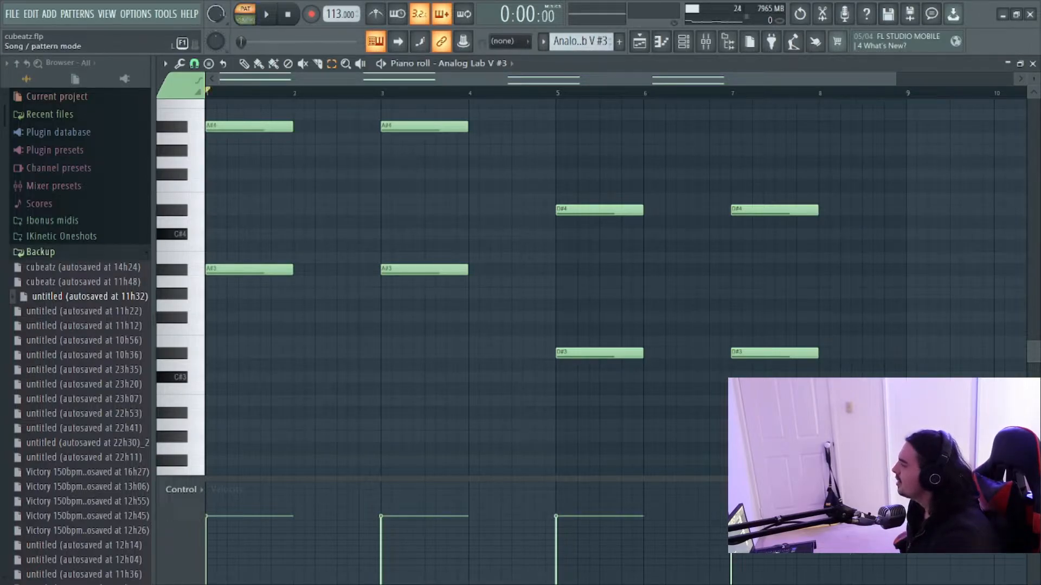
pyautogui.press('space')
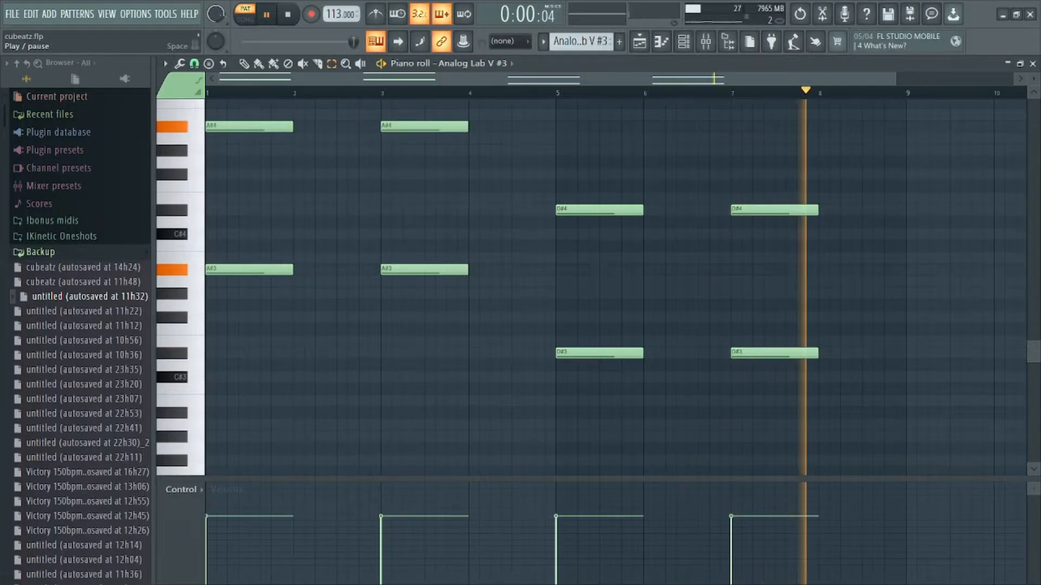
pyautogui.press('space')
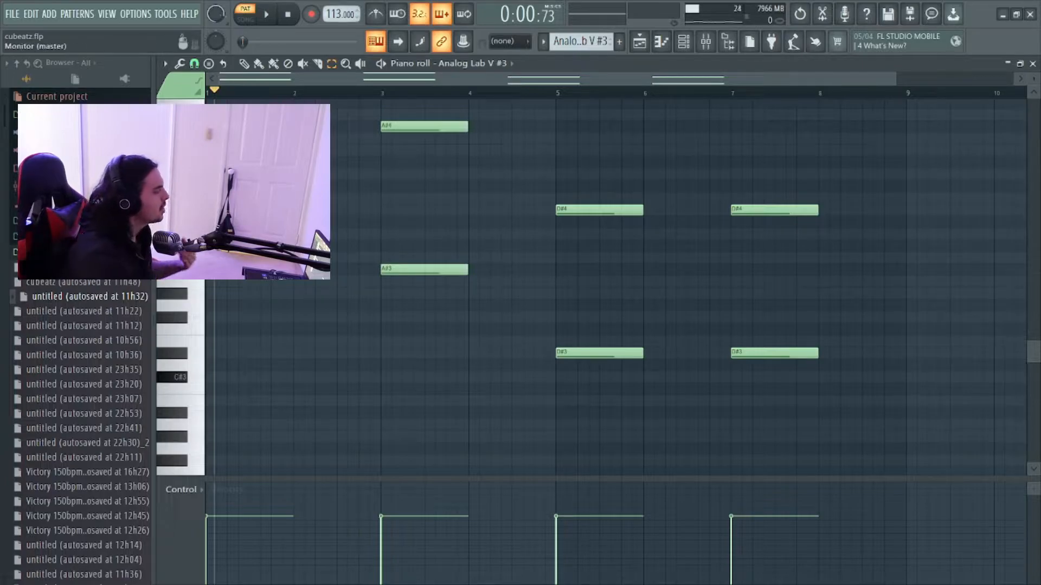
# Switch to the Serum_x64 pattern and open its Serum instrument from the channel rack to view the preset
pyautogui.scroll(-1, 583, 41)
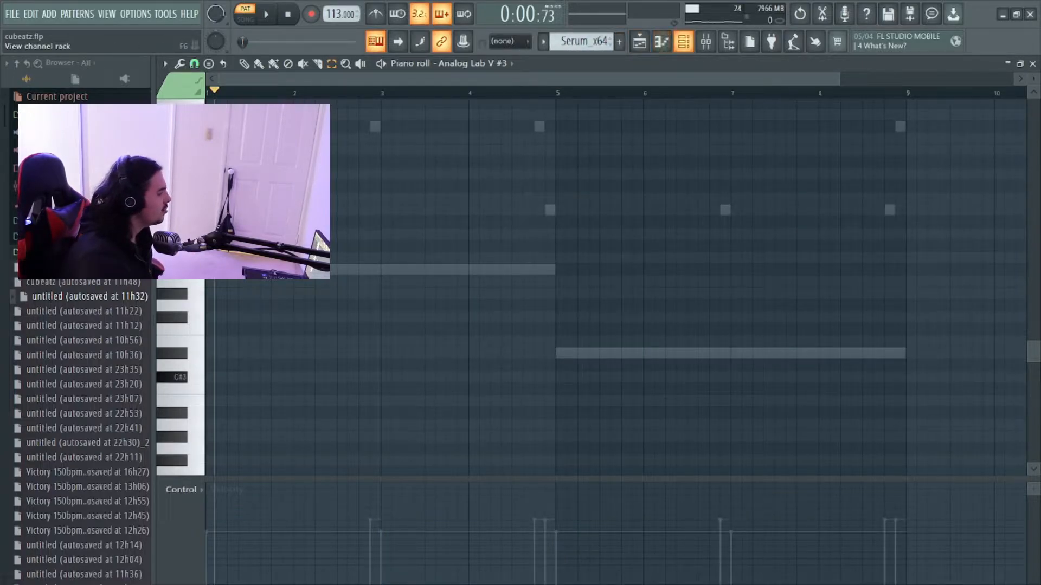
pyautogui.click(683, 42)
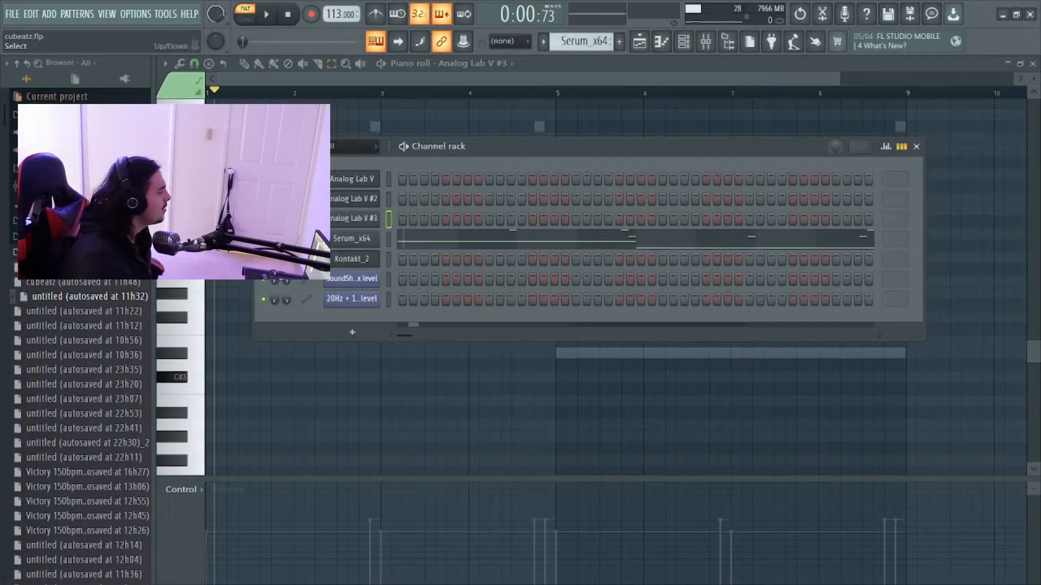
pyautogui.click(352, 238)
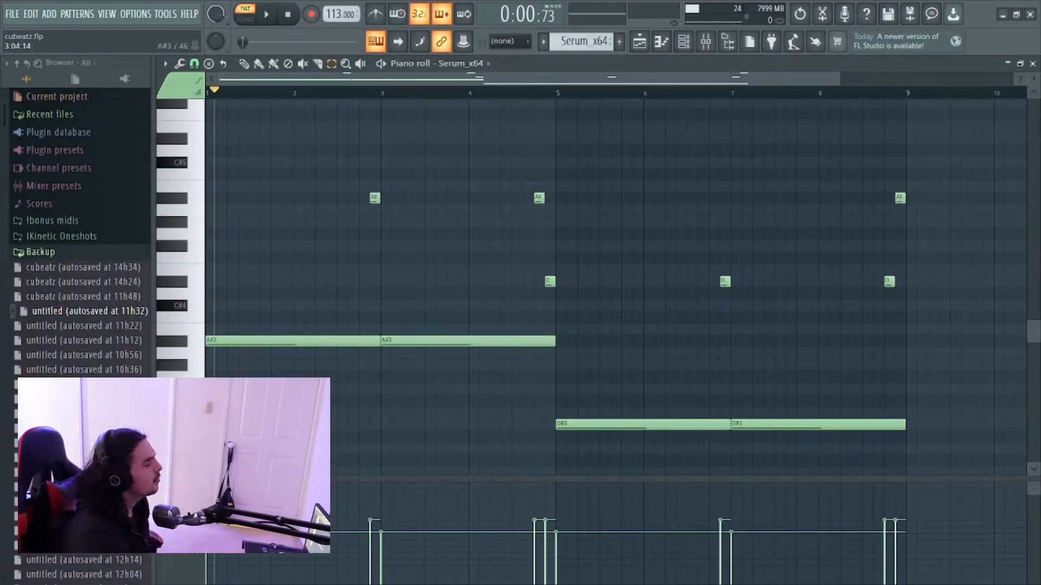
# Examine the Serum_x64 notes in bars 1 to 4, highlighting the long A#3 notes and the short A#4 and D#4 accents
pyautogui.moveTo(359, 179); pyautogui.dragTo(613, 289)
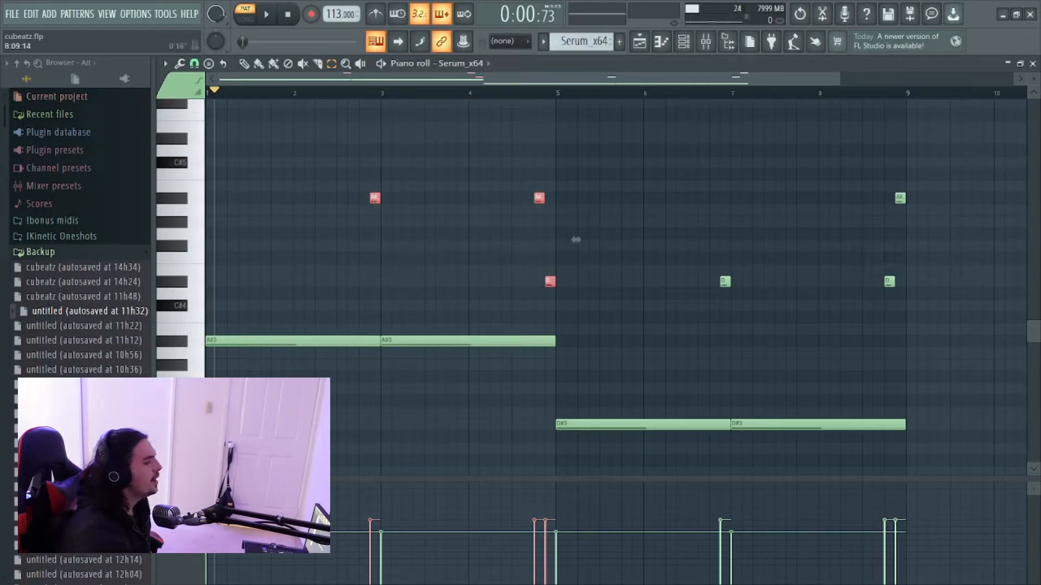
pyautogui.scroll(4, 576, 239)
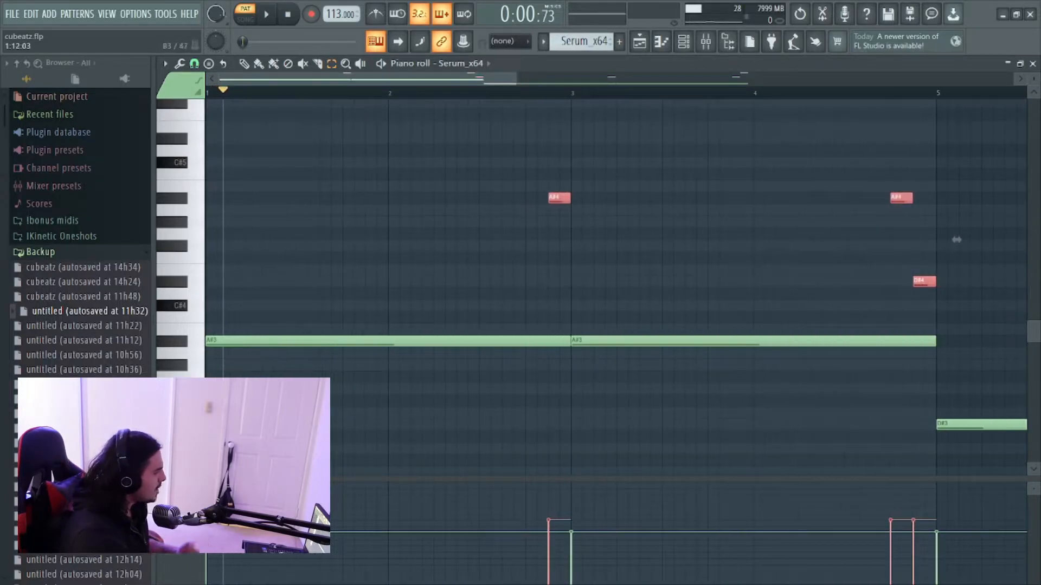
pyautogui.moveTo(309, 313); pyautogui.dragTo(373, 372)
pyautogui.moveTo(544, 170); pyautogui.dragTo(567, 215)
pyautogui.moveTo(614, 312); pyautogui.dragTo(644, 394)
pyautogui.moveTo(886, 170); pyautogui.dragTo(912, 214)
pyautogui.moveTo(925, 279); pyautogui.dragTo(929, 297)
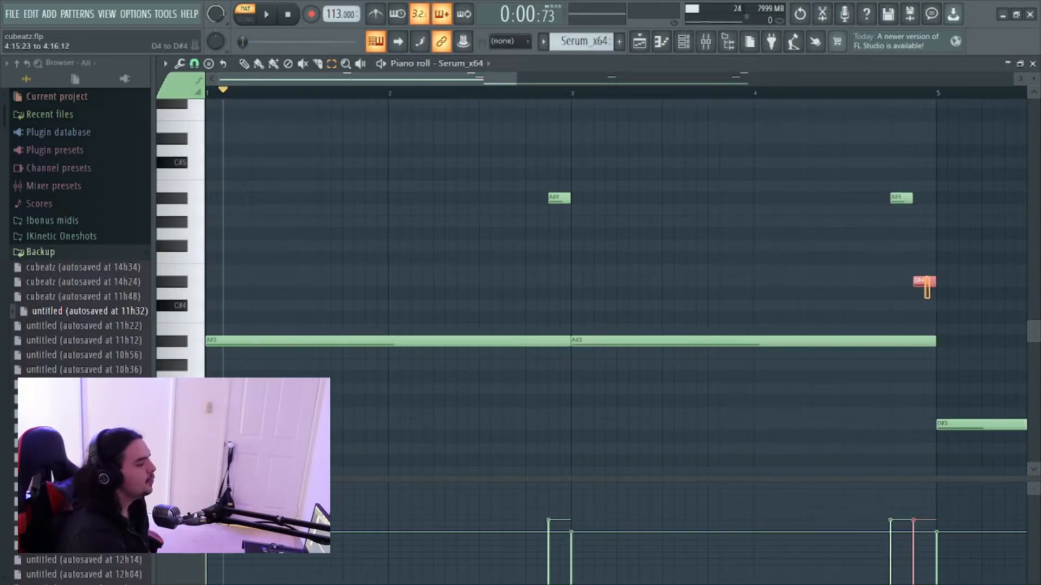
# Examine the Serum_x64 notes in bars 5 to 8, highlighting the long D#3 notes and the short D#4 and A#4 accents
pyautogui.moveTo(474, 80); pyautogui.dragTo(697, 79)
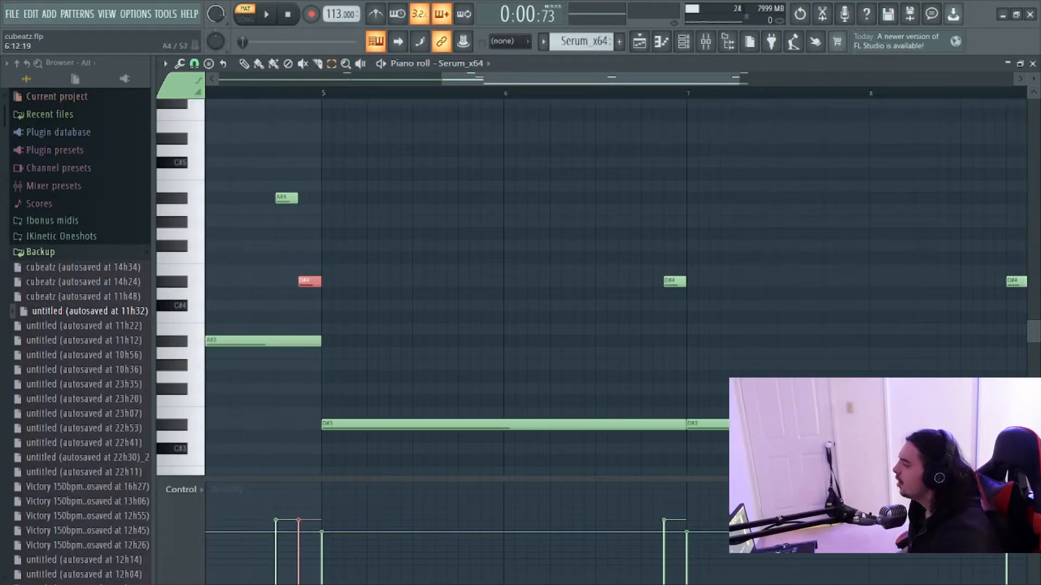
pyautogui.moveTo(495, 385); pyautogui.dragTo(541, 441)
pyautogui.moveTo(643, 263); pyautogui.dragTo(813, 466)
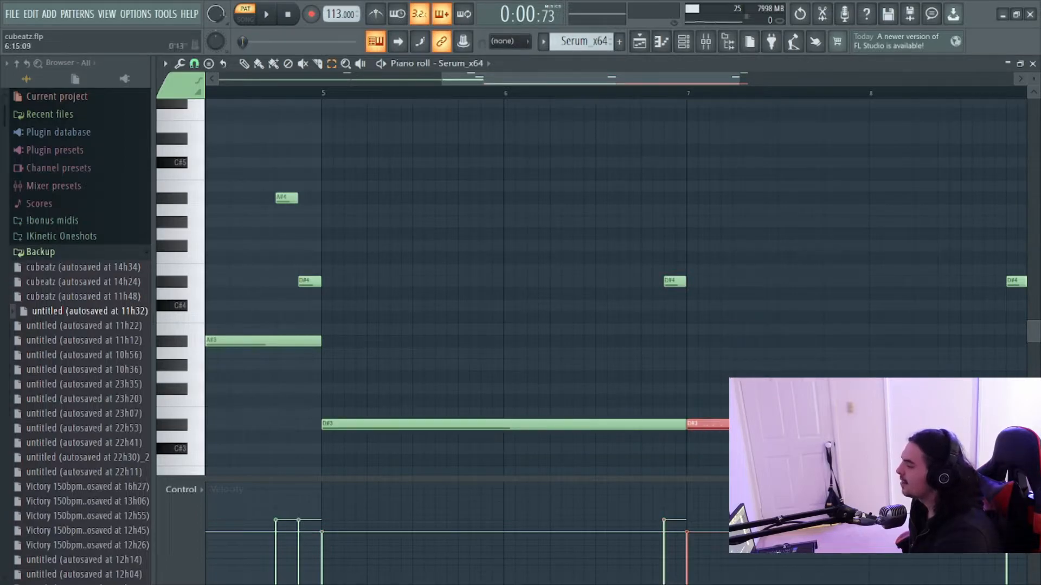
pyautogui.hscroll(5, 596, 271)
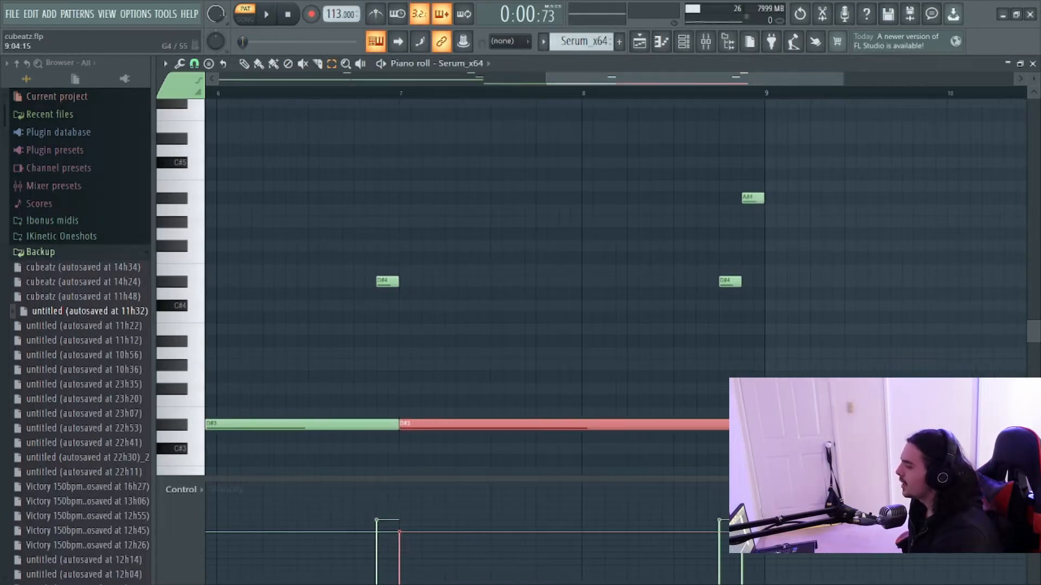
pyautogui.moveTo(715, 277); pyautogui.dragTo(760, 299)
pyautogui.moveTo(734, 190); pyautogui.dragTo(782, 216)
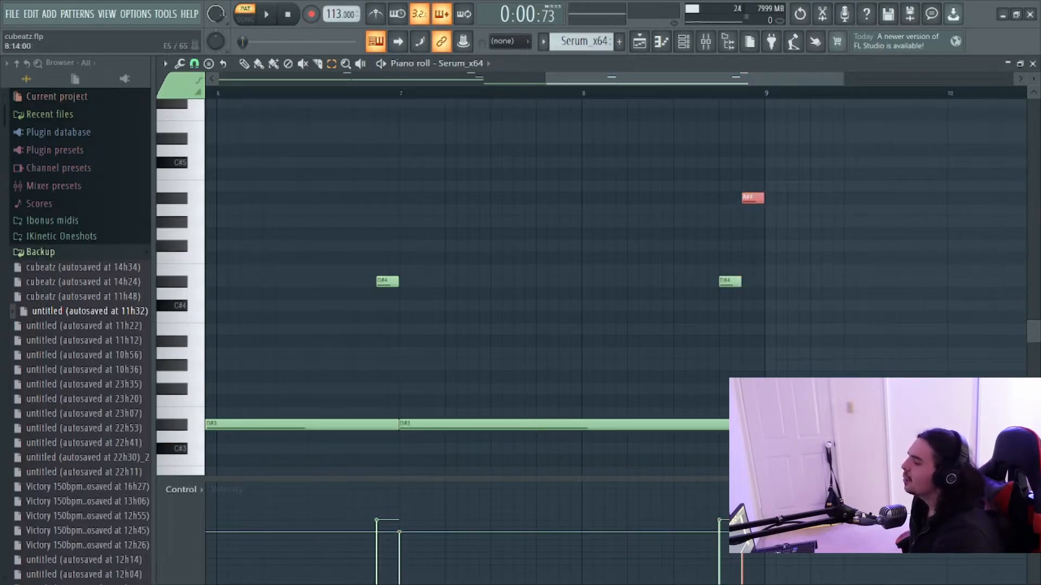
# Play the Serum_x64 pattern from its start in pattern mode through bar 8 and stop playback
pyautogui.hscroll(-10, 597, 271)
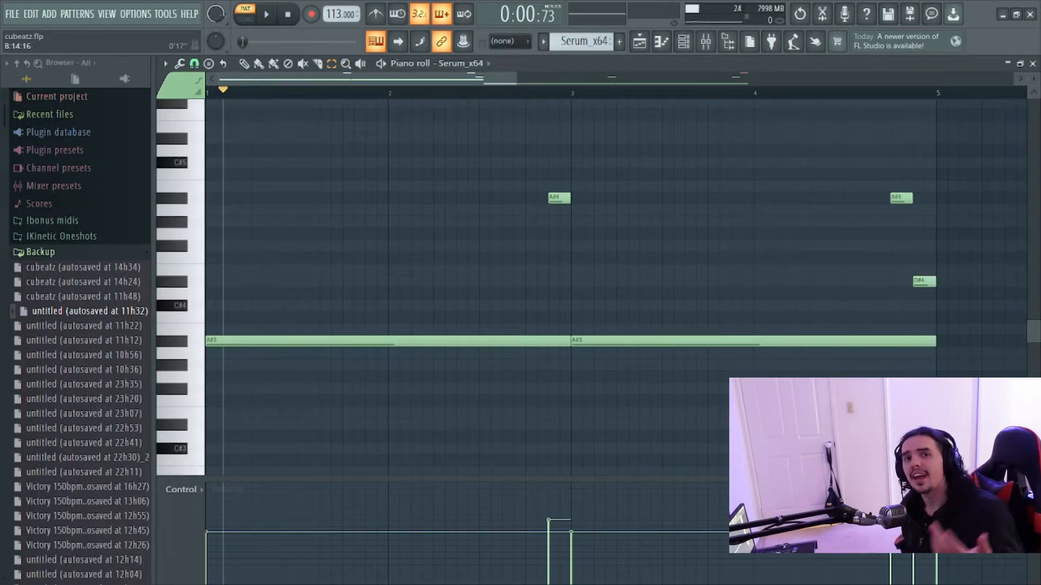
pyautogui.click(245, 14)
pyautogui.click(245, 15)
pyautogui.press('space')
pyautogui.moveTo(553, 79); pyautogui.dragTo(912, 78)
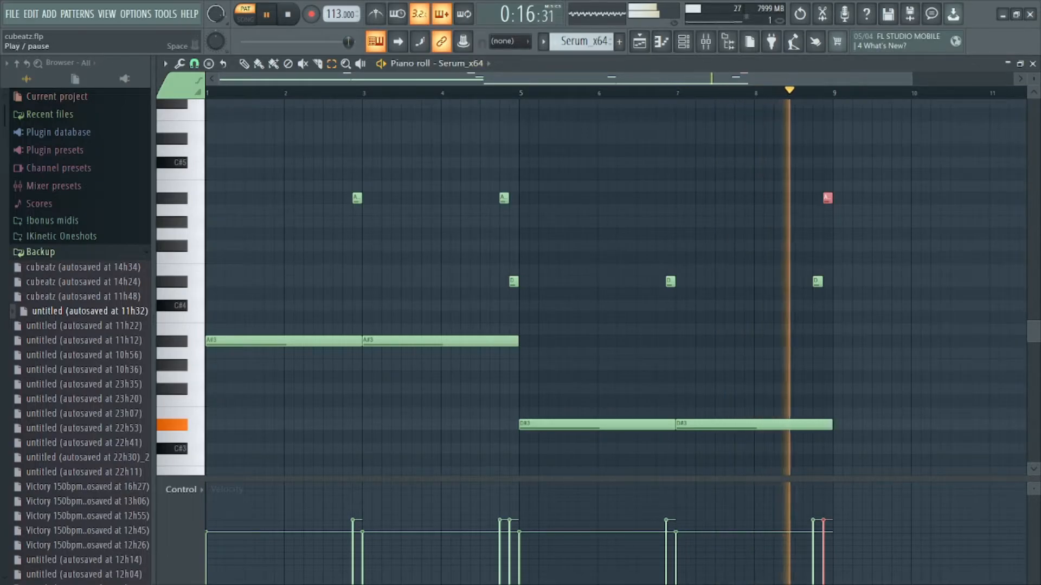
pyautogui.press('space')
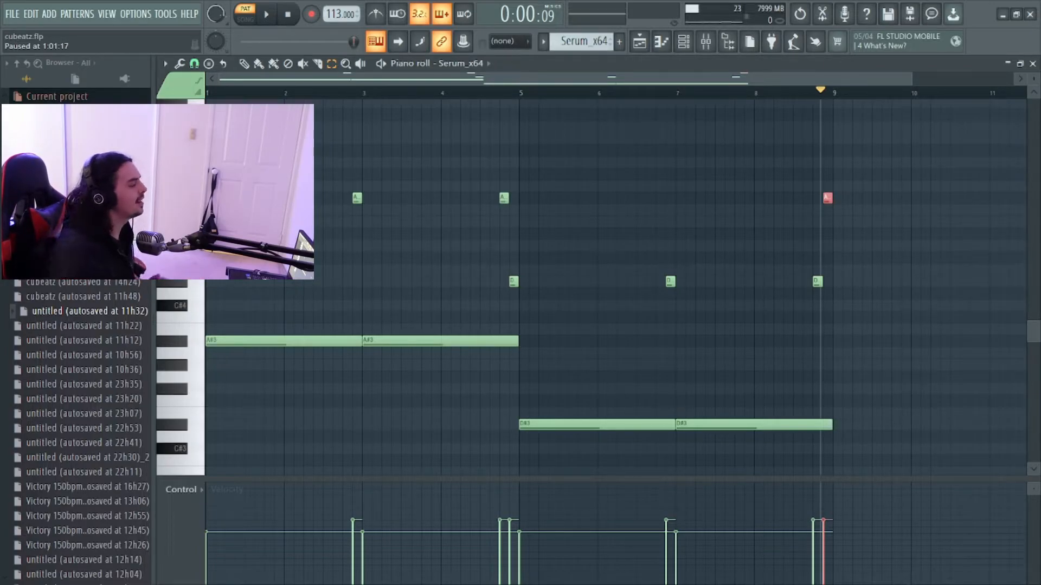
# Switch to Pattern 6, view the NOIRE Pure piano loaded in the Kontakt_2 instrument, and close its window
pyautogui.click(620, 42)
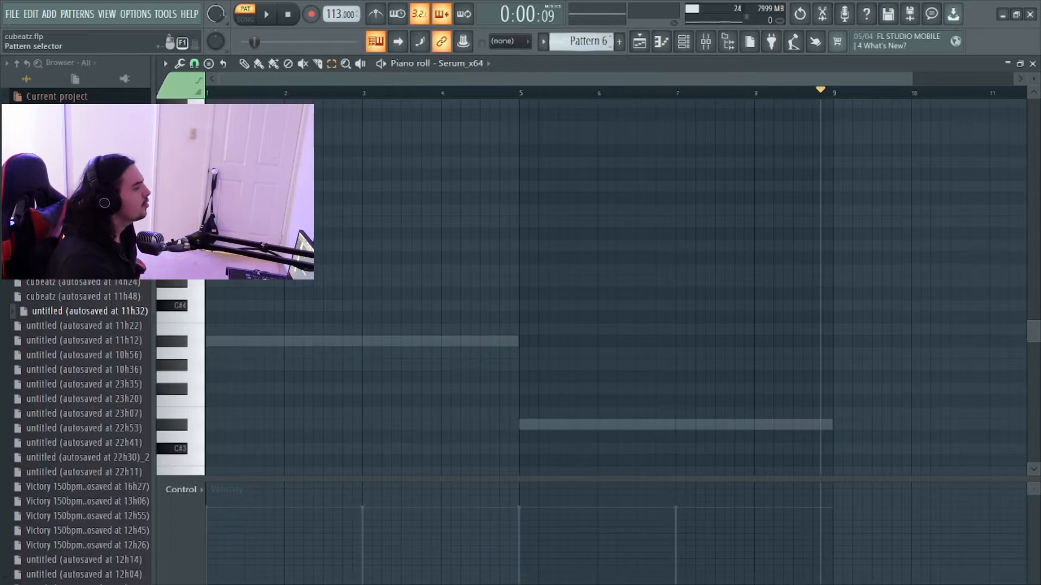
pyautogui.click(705, 42)
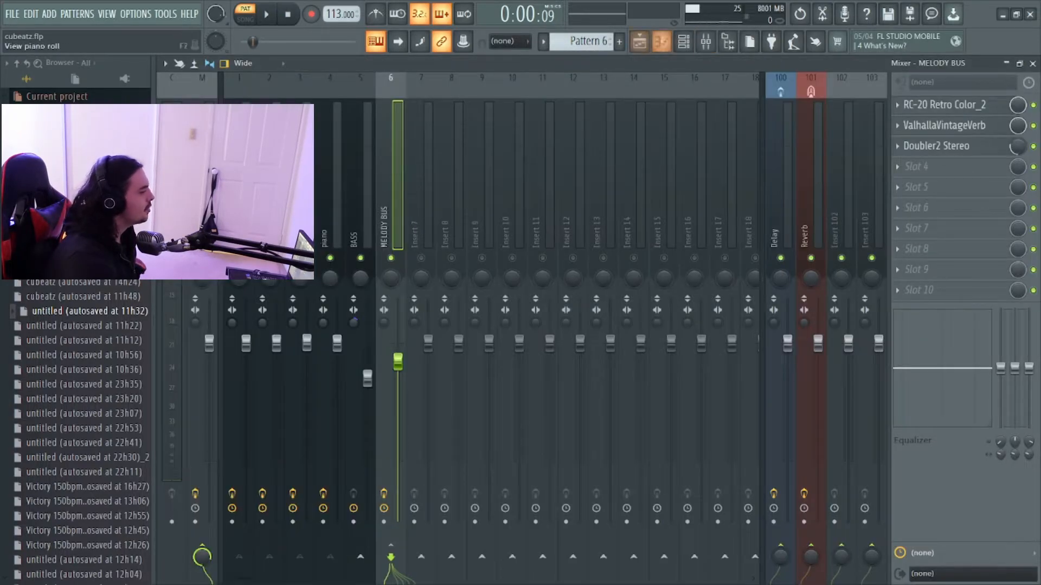
pyautogui.click(684, 42)
pyautogui.click(351, 259)
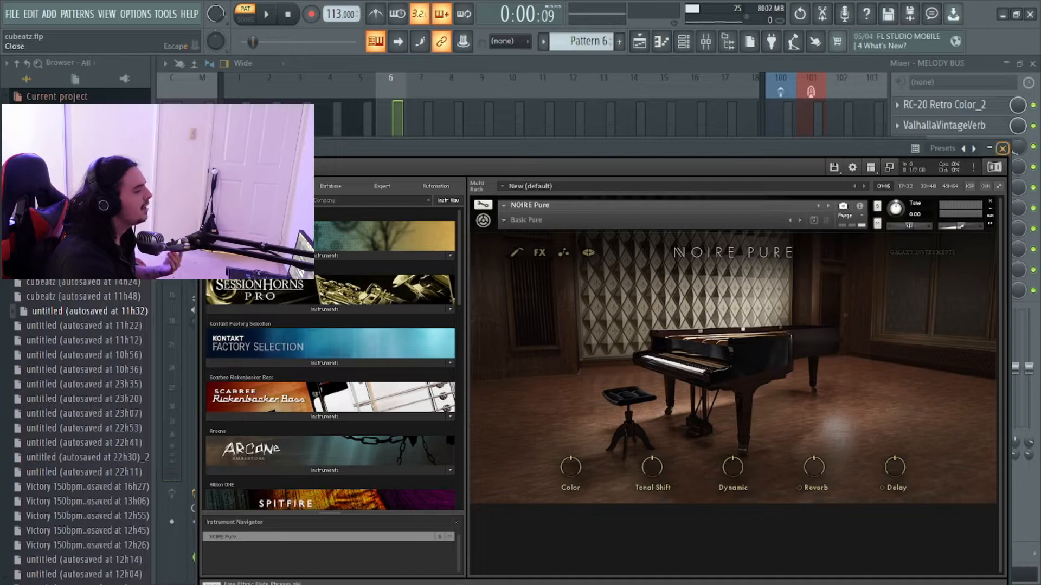
pyautogui.click(1002, 148)
# Open the Kontakt_2 notes in the piano roll and examine the A# and D# octave pairs across bars 1 to 8
pyautogui.click(465, 260)
pyautogui.scroll(-5, 465, 261)
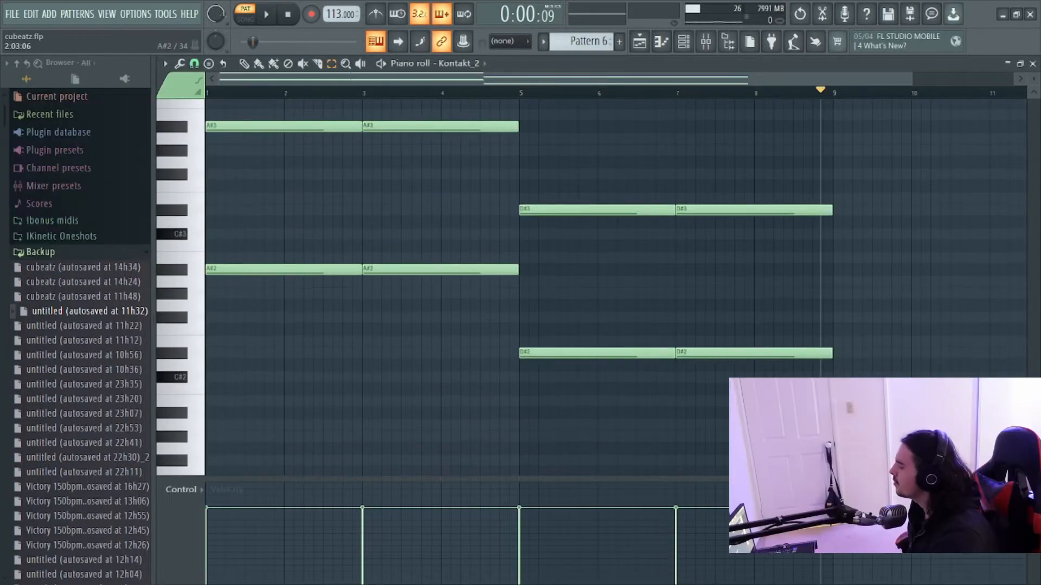
pyautogui.moveTo(231, 240); pyautogui.dragTo(276, 311)
pyautogui.moveTo(252, 107); pyautogui.dragTo(321, 192)
pyautogui.moveTo(387, 109); pyautogui.dragTo(458, 326)
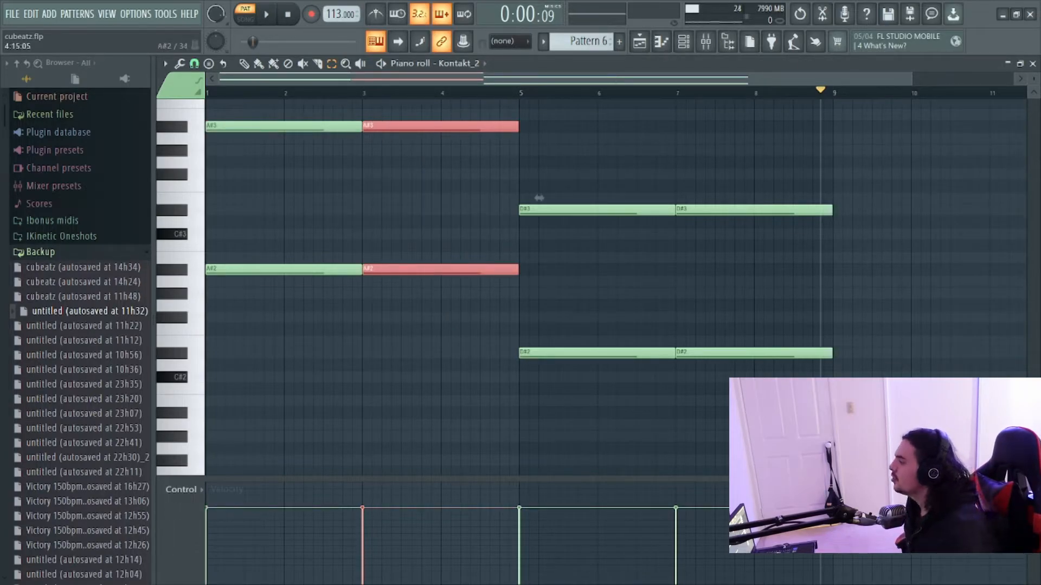
pyautogui.moveTo(585, 198); pyautogui.dragTo(736, 210)
pyautogui.moveTo(515, 353); pyautogui.dragTo(807, 352)
pyautogui.click(853, 353)
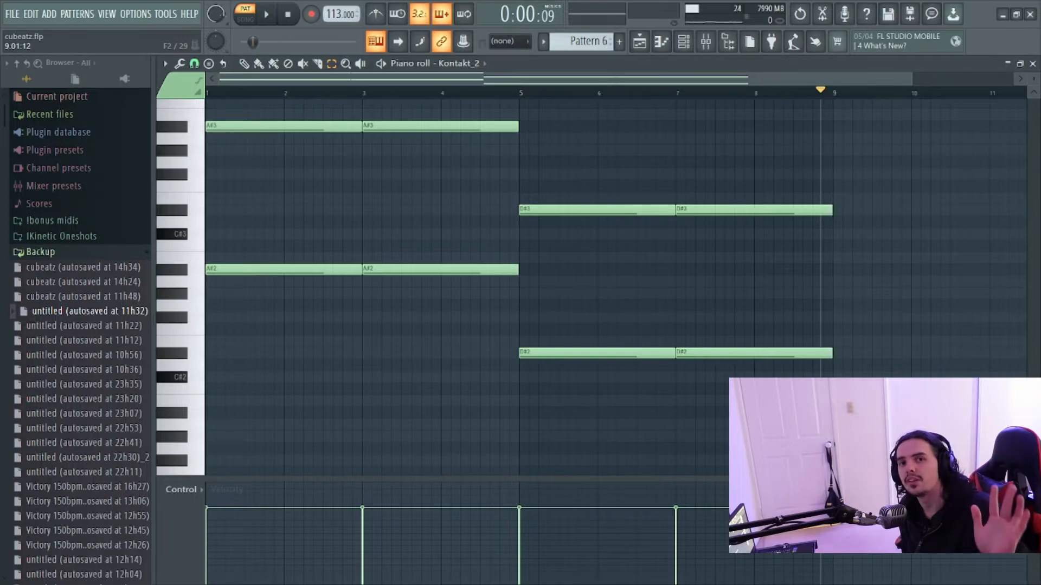
# Play Pattern 6 from its start into bar 8 and pause playback
pyautogui.press('space')
pyautogui.press('space')
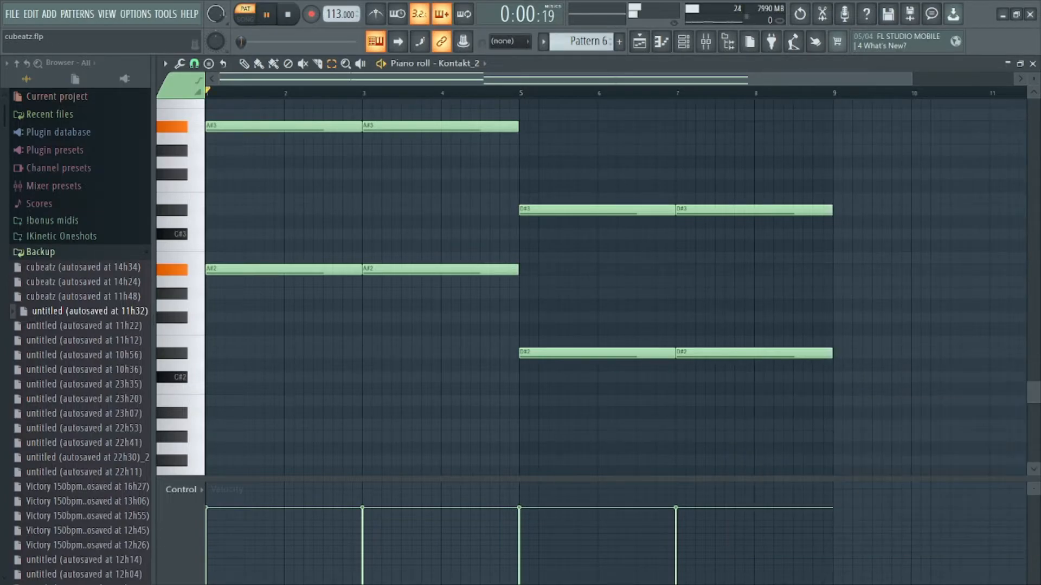
pyautogui.scroll(3, 615, 287)
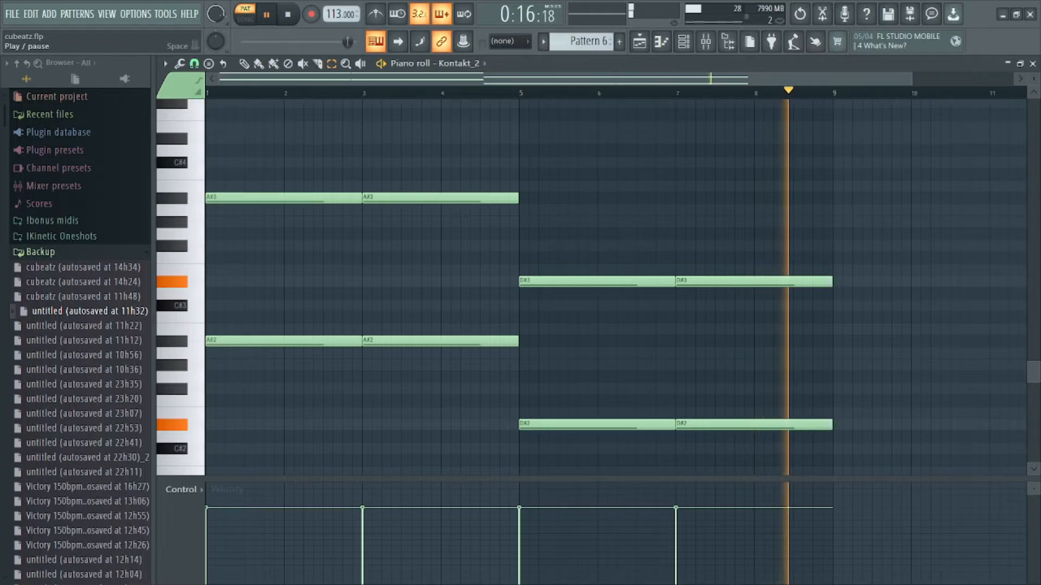
pyautogui.press('space')
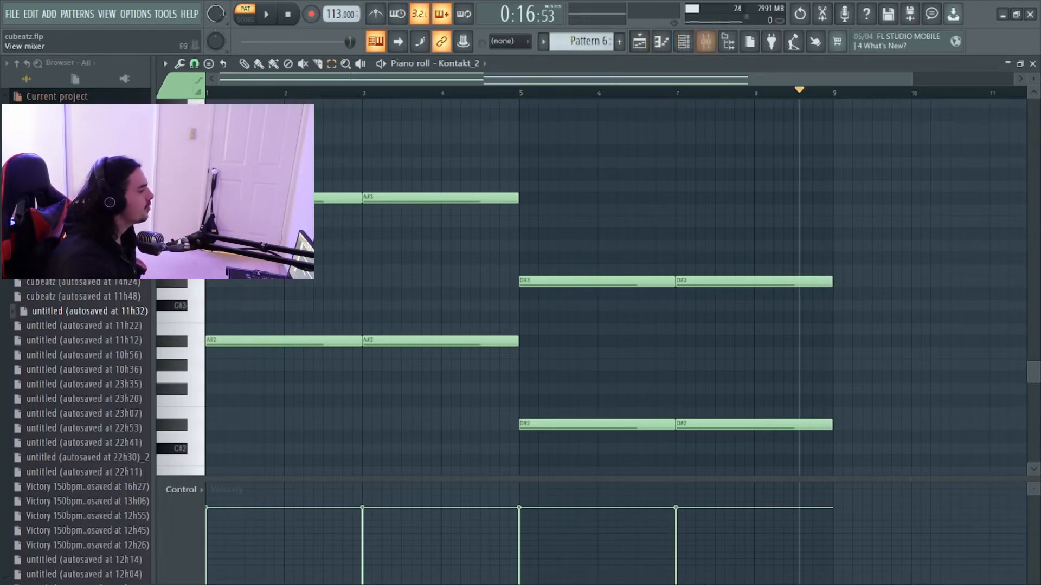
# Show the chords track in the mixer and view its Fruity parametric EQ 2 and SoundShifter Pitch Stereo effects
pyautogui.click(705, 42)
pyautogui.click(239, 174)
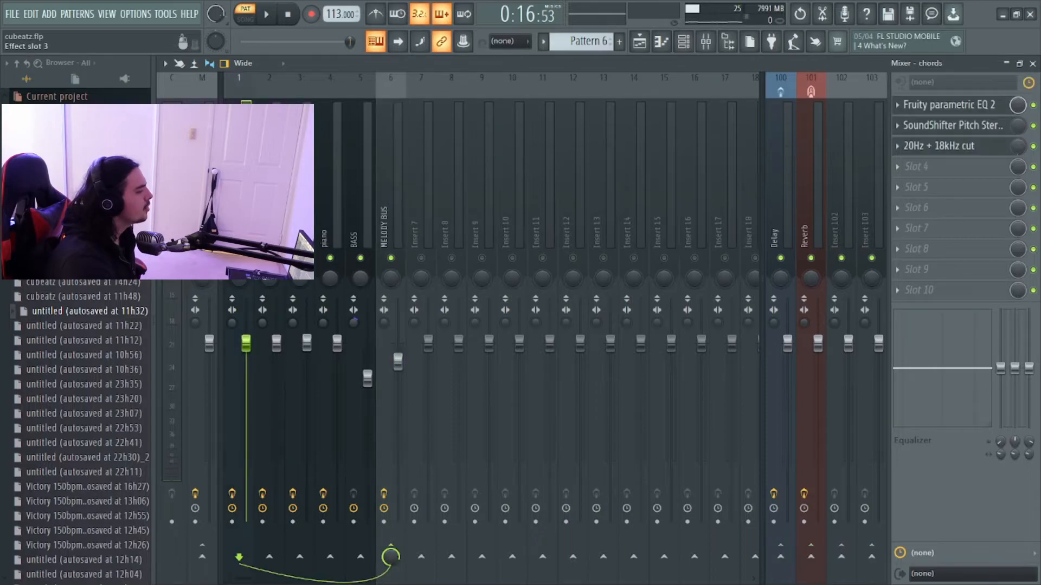
pyautogui.click(948, 105)
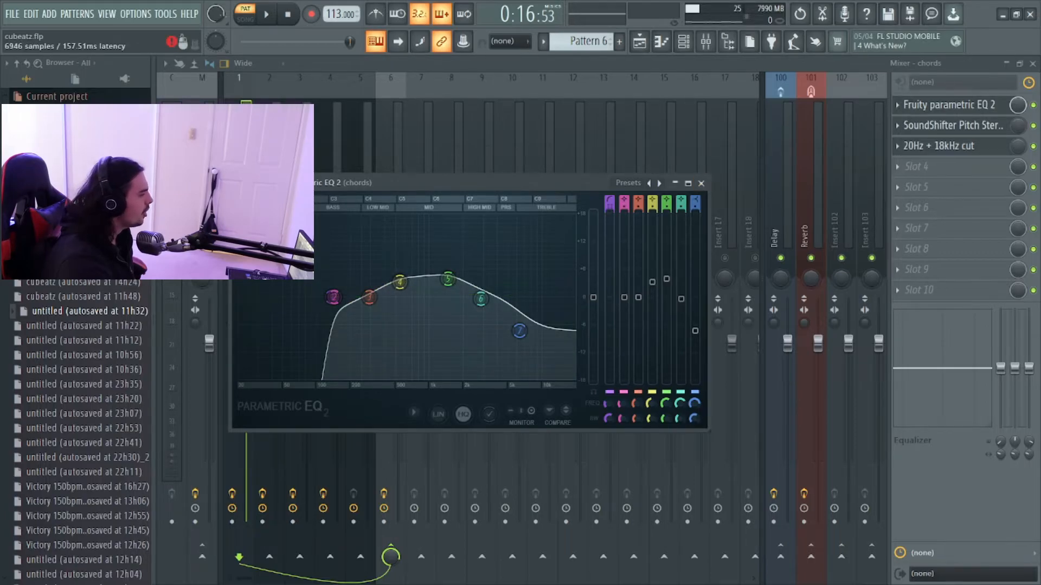
pyautogui.click(949, 125)
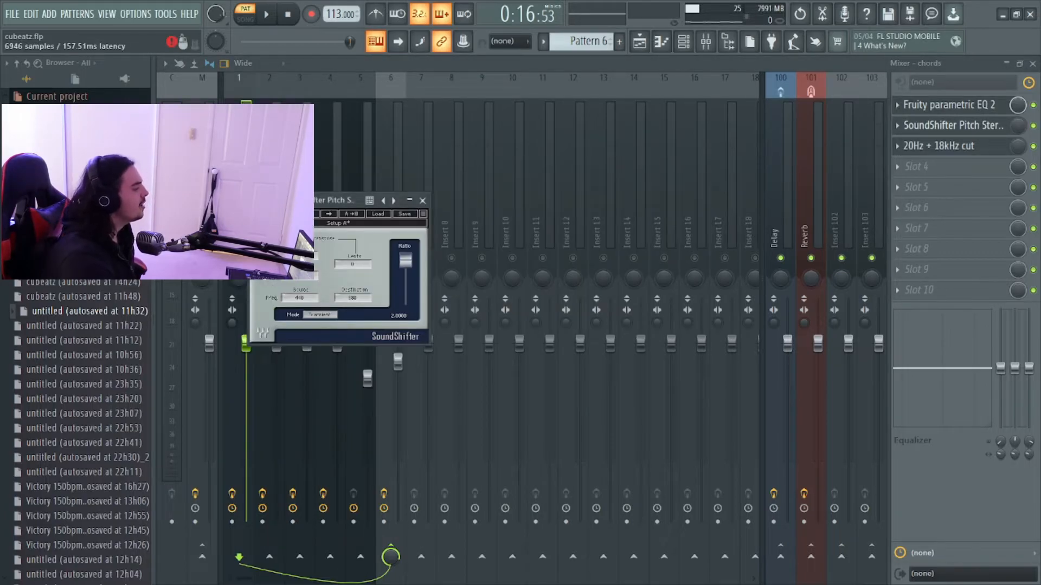
# Check the mix level automations in the playlist, then view and close the chords track's 20Hz + 18kHz cut effect
pyautogui.click(640, 42)
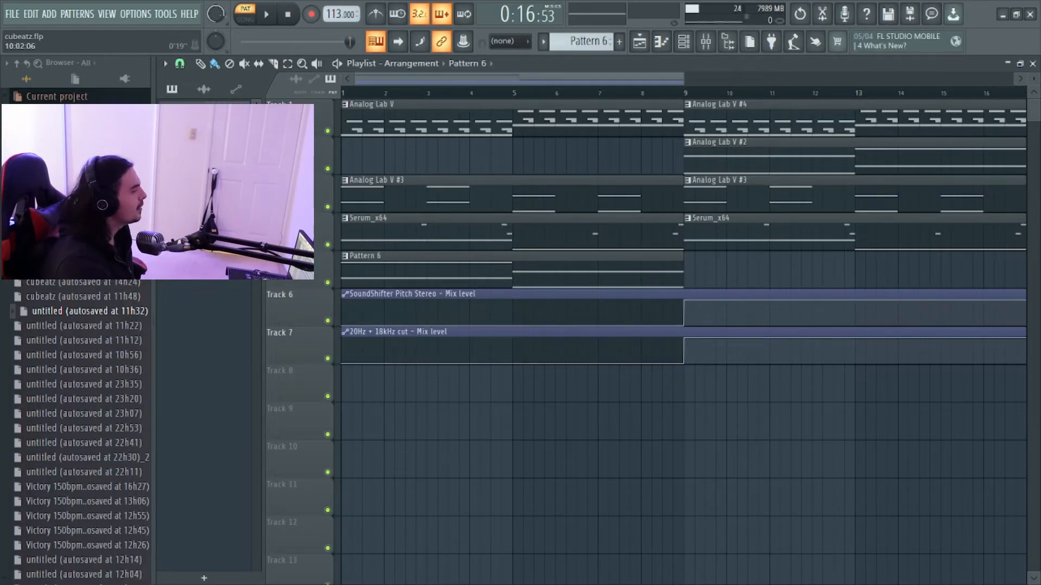
pyautogui.click(706, 41)
pyautogui.click(943, 146)
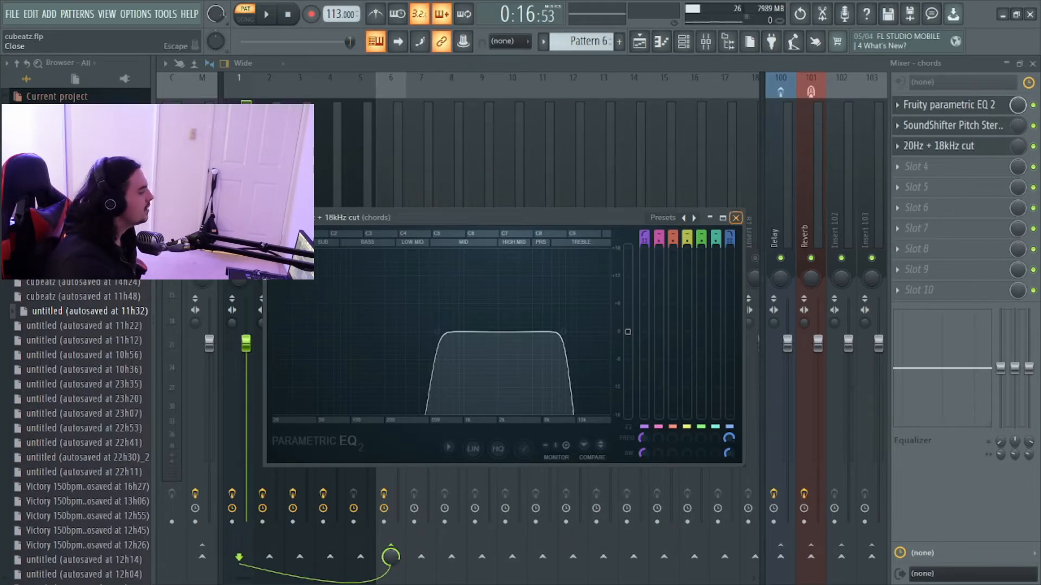
pyautogui.click(736, 217)
# Select the pad mixer track, view the curve of its 20Hz + 18kHz cut effect, and close the effect window
pyautogui.press('Right')
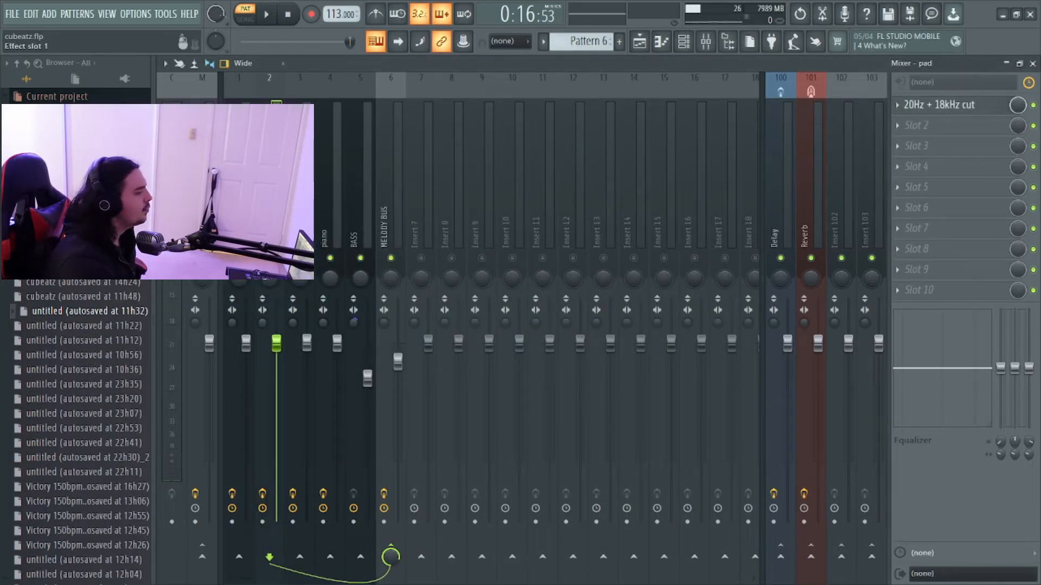
pyautogui.click(939, 105)
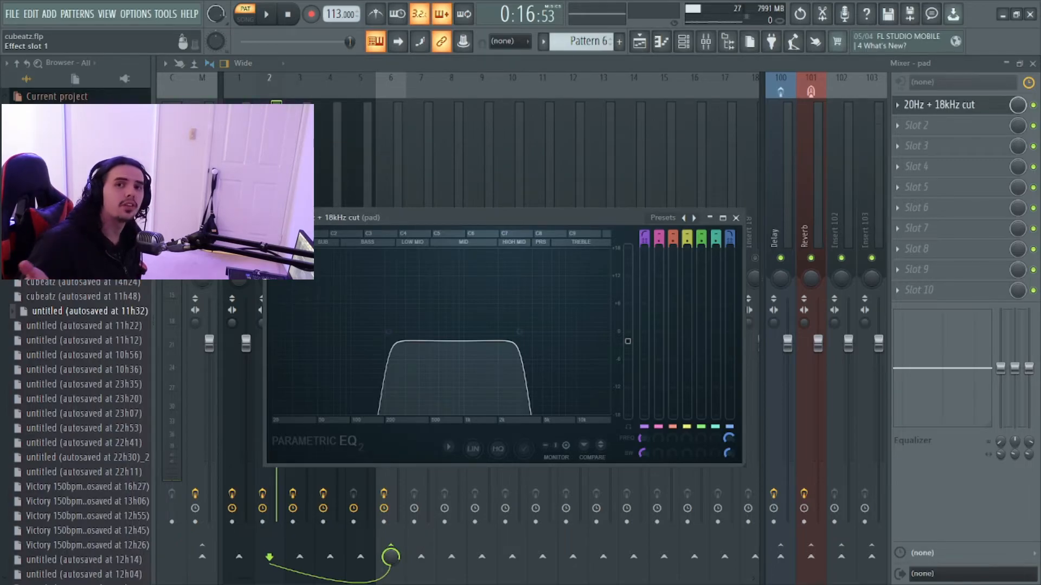
pyautogui.click(736, 217)
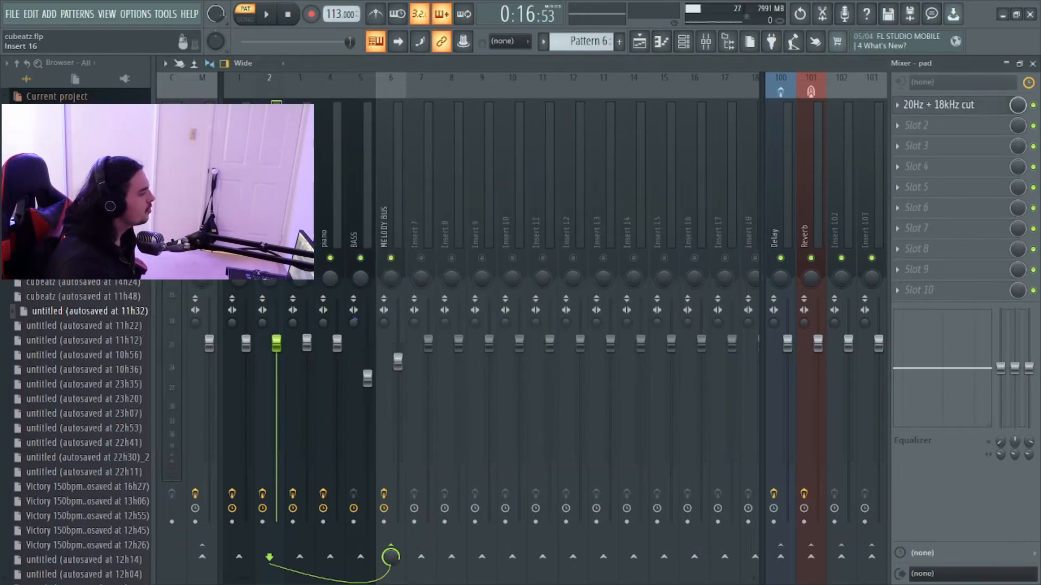
# Select the accent mixer track, view its 20Hz + 18kHz cut effect, and close the window
pyautogui.click(300, 190)
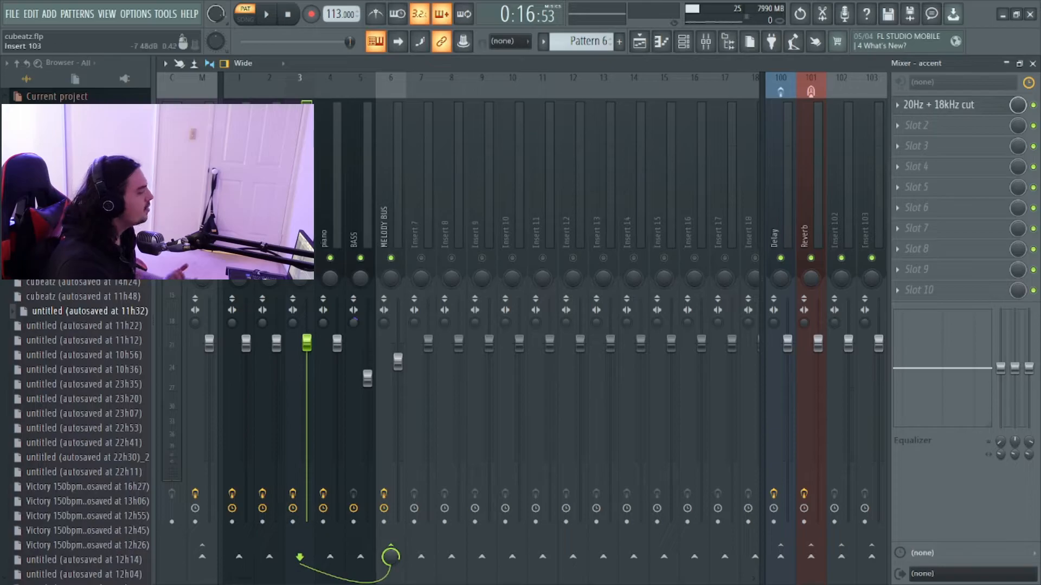
pyautogui.click(939, 105)
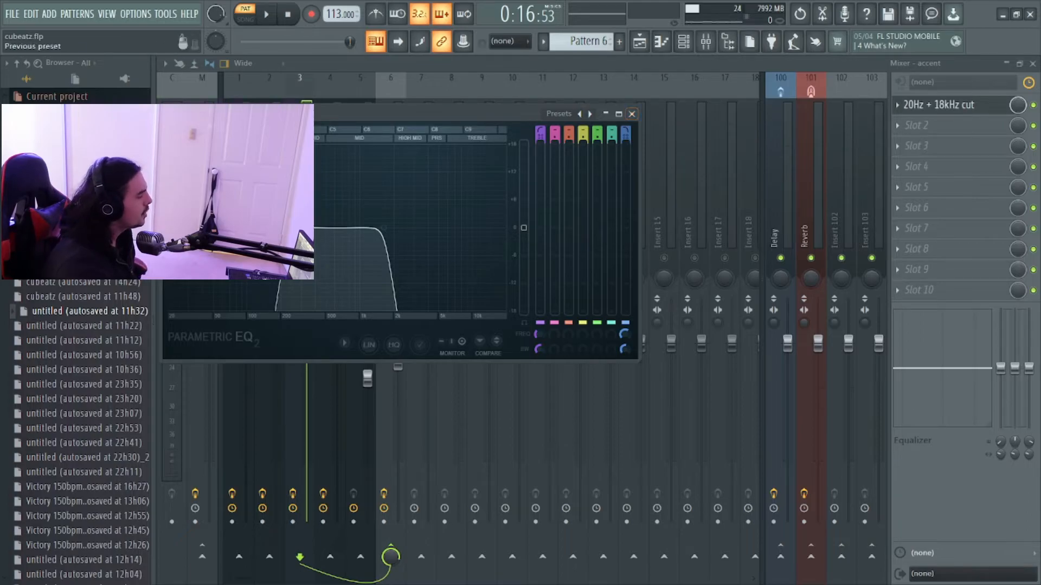
pyautogui.click(632, 114)
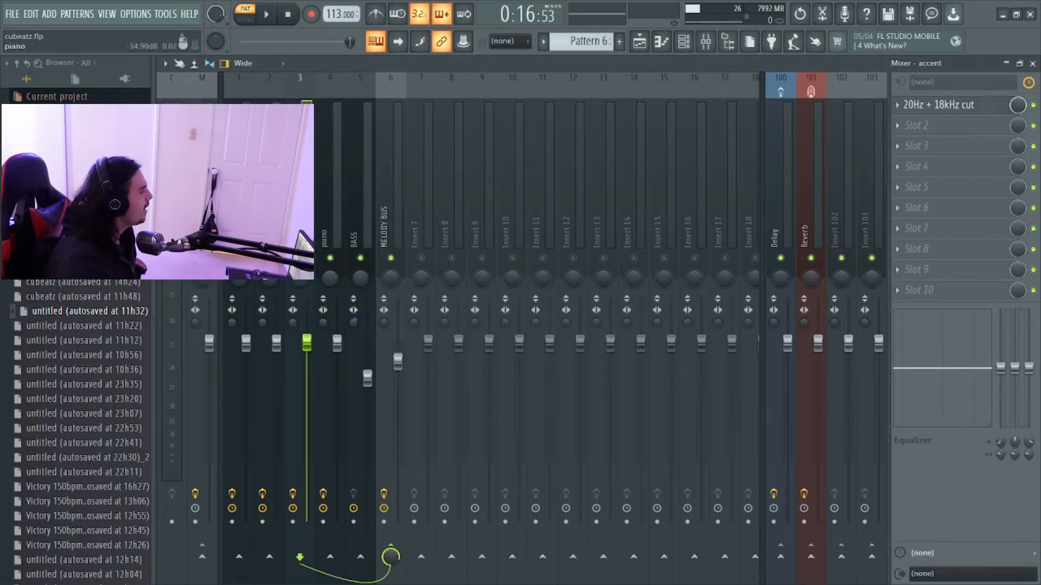
# Select the piano mixer track, inspect the bands of its Fruity parametric EQ 2, and close the effect window
pyautogui.click(330, 217)
pyautogui.click(948, 105)
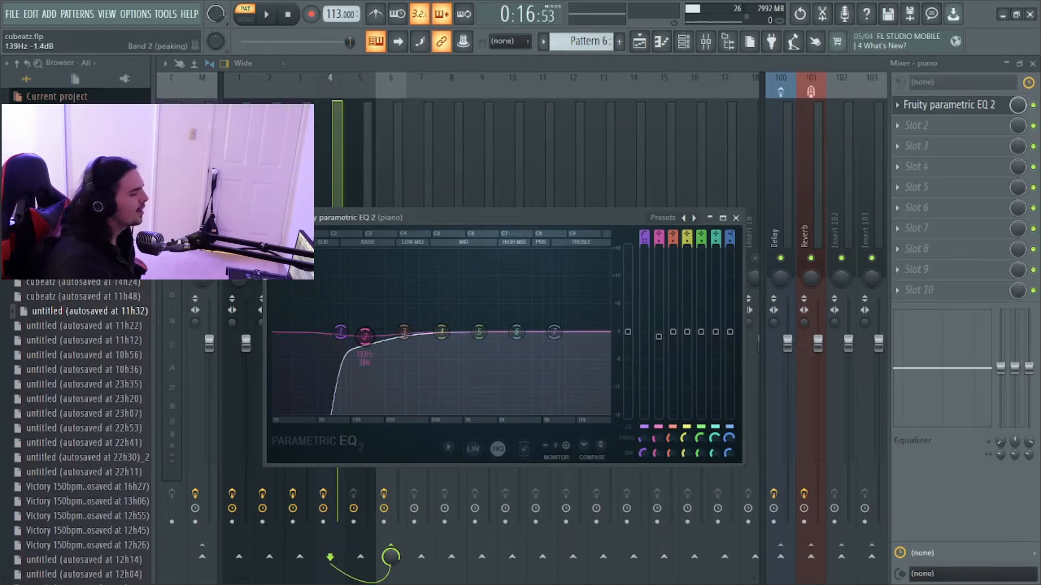
pyautogui.click(735, 217)
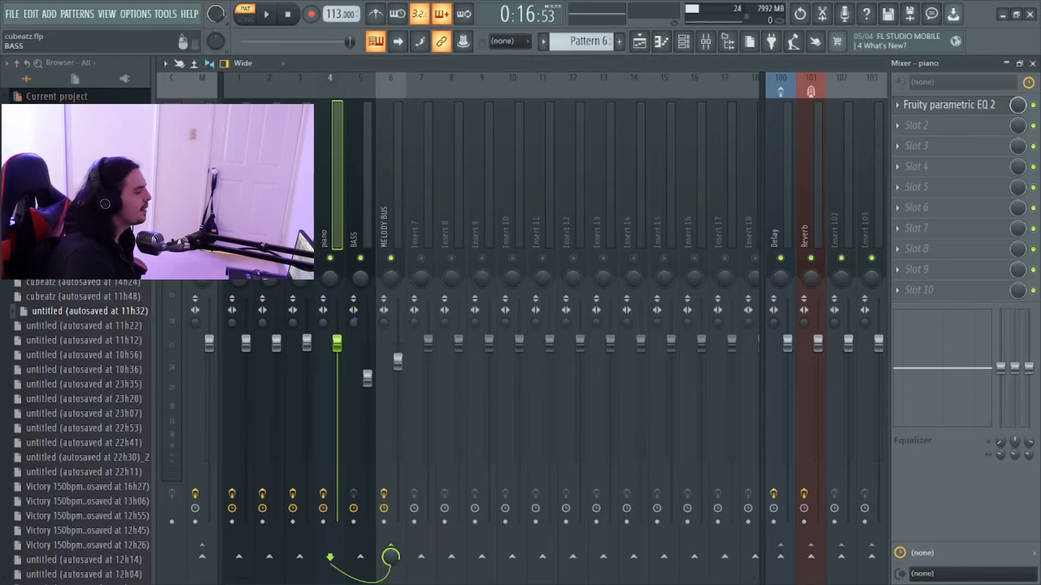
# Check the BASS mixer track's effect slots, then view the RC-20 Retro Color_2 settings on the MELODY BUS track and close the effect window
pyautogui.click(356, 217)
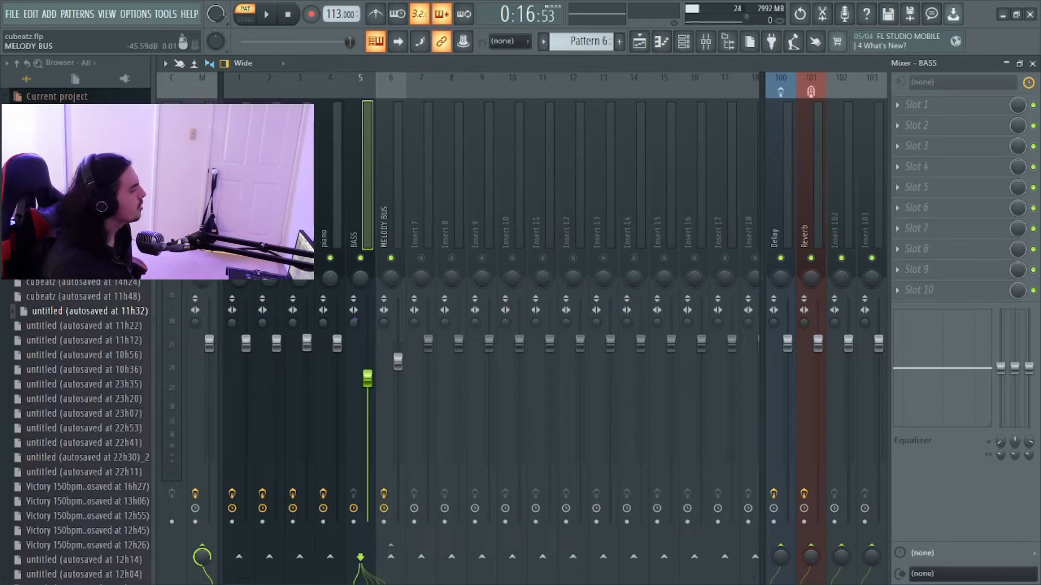
pyautogui.click(390, 190)
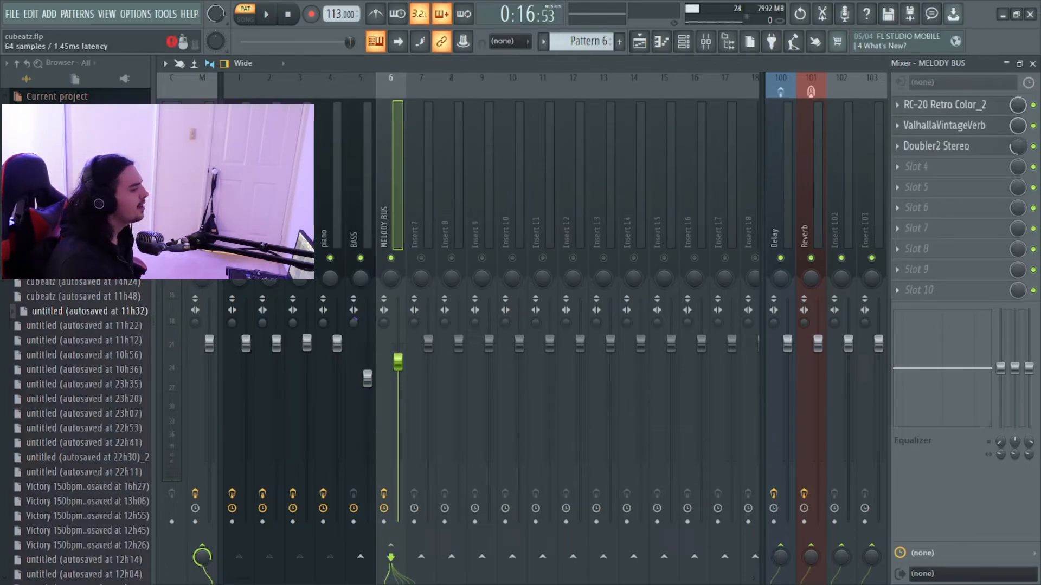
pyautogui.click(944, 105)
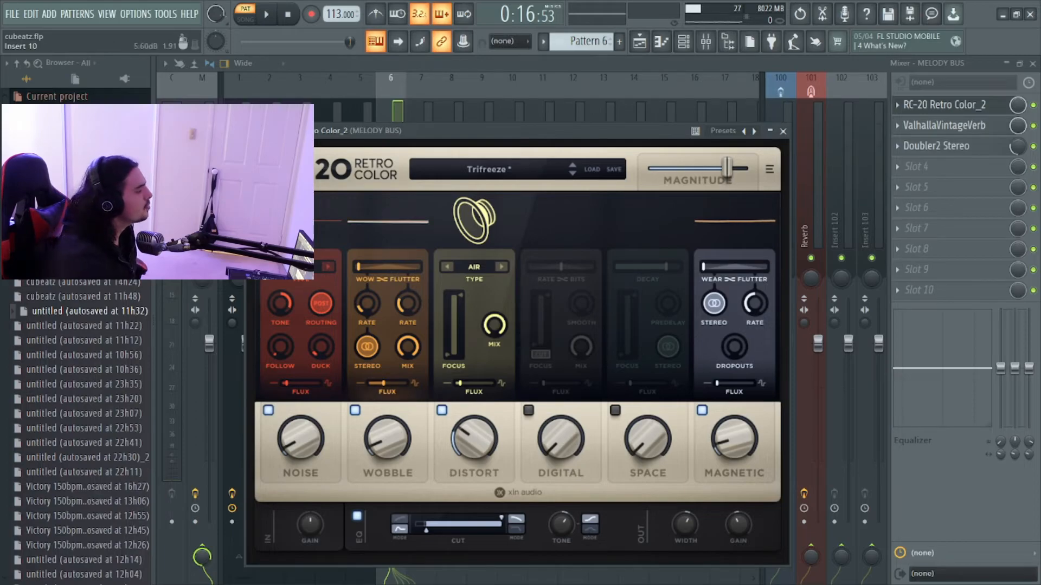
pyautogui.click(783, 131)
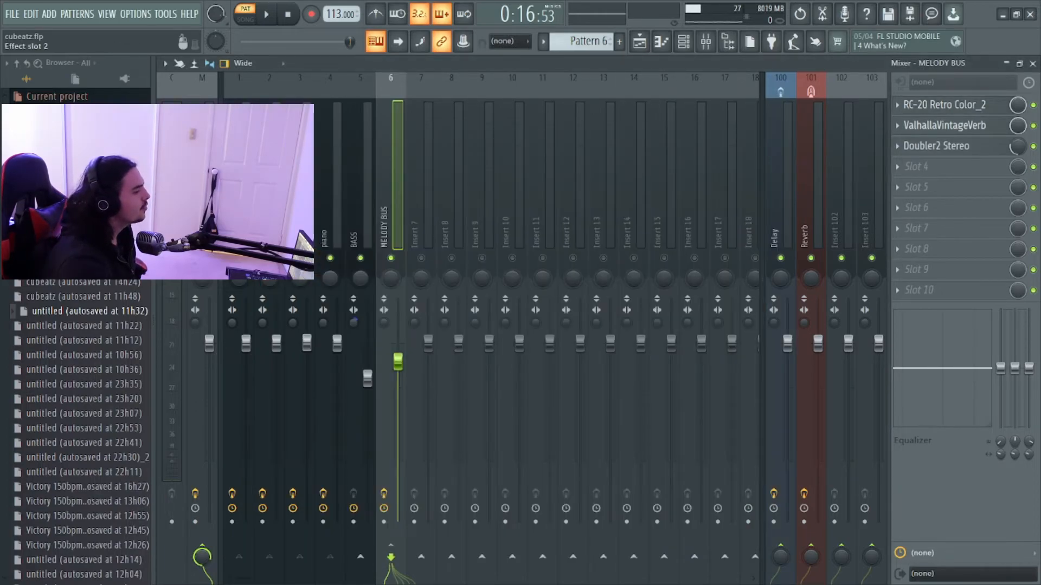
# View the ValhallaVintageVerb reverb settings on the MELODY BUS track and close the effect window
pyautogui.click(946, 126)
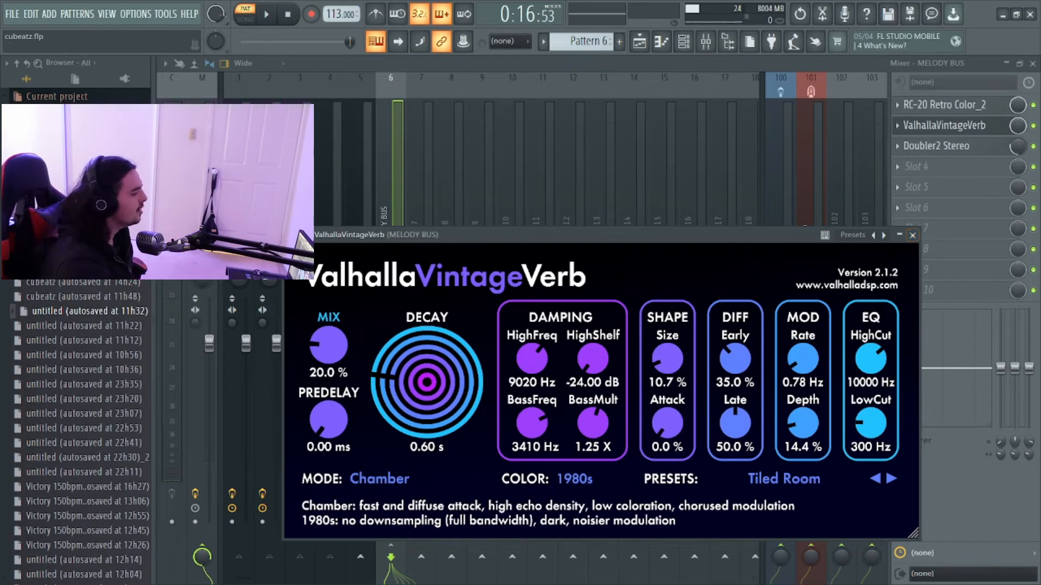
pyautogui.click(913, 234)
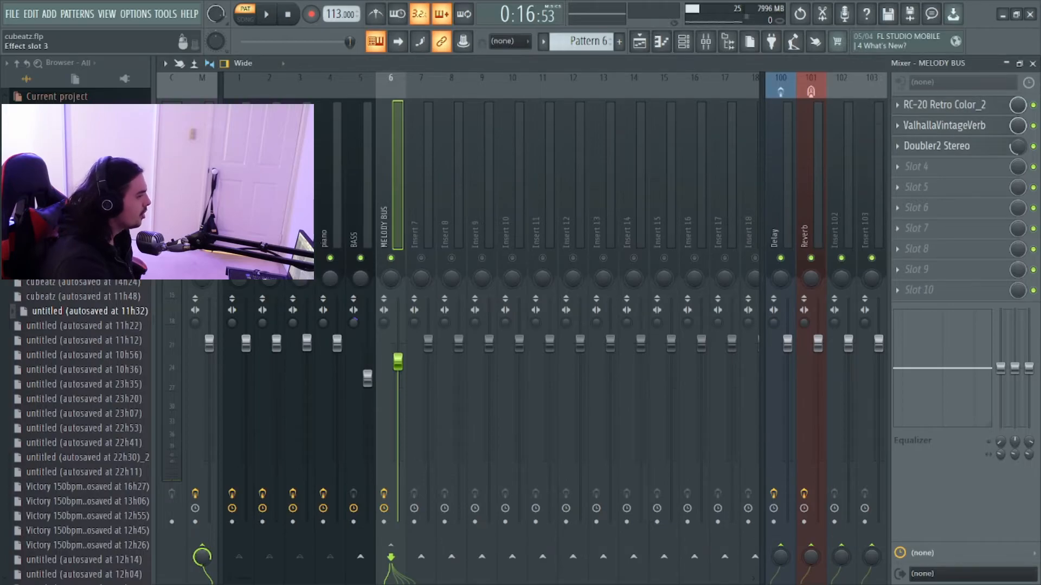
# Inspect the MELODY BUS track's Doubler2 Stereo settings with its window moved into clear view, close it, and return to the playlist
pyautogui.click(937, 146)
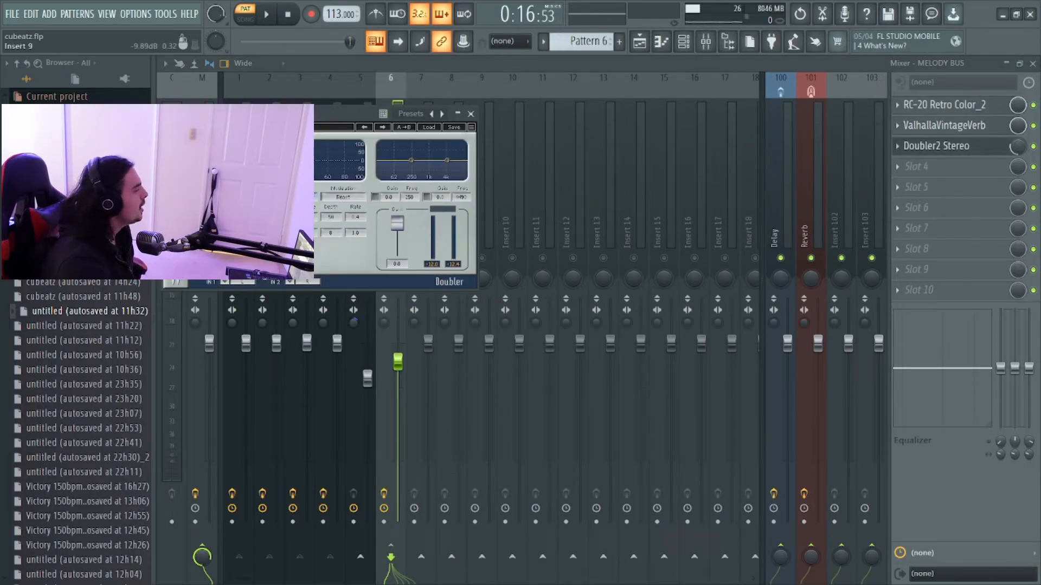
pyautogui.moveTo(355, 114); pyautogui.dragTo(460, 120)
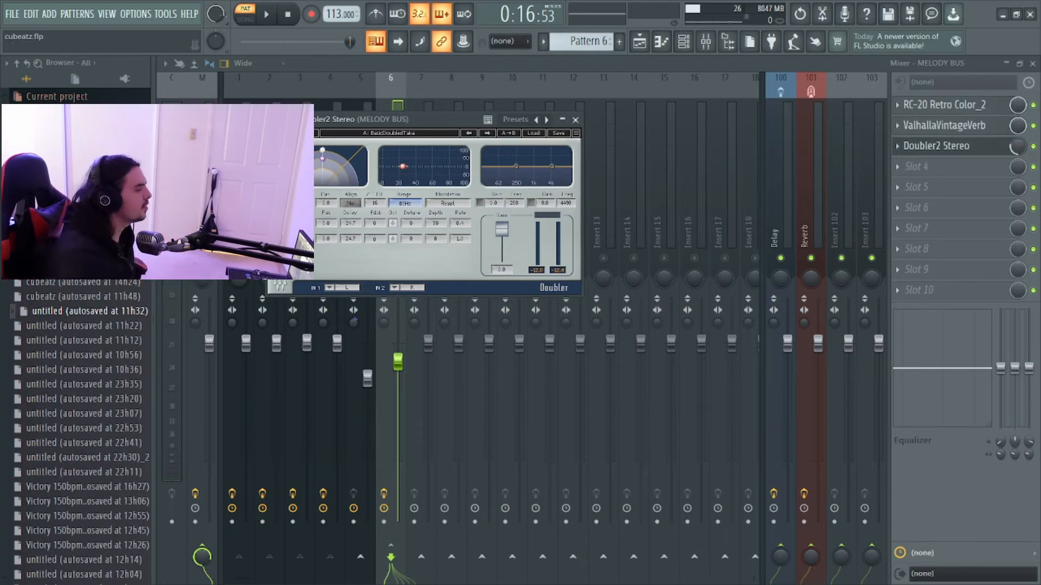
pyautogui.click(575, 119)
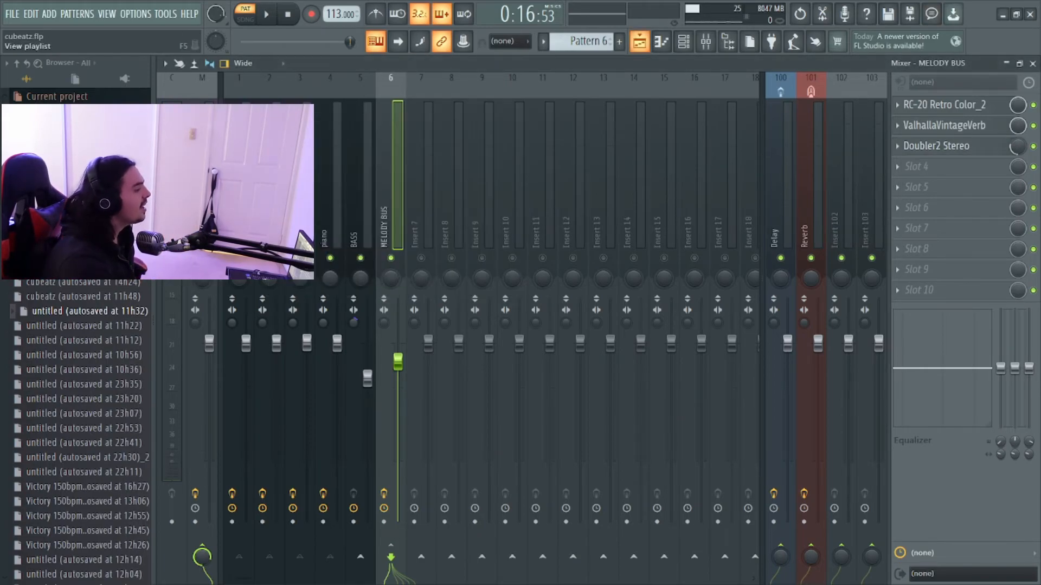
pyautogui.click(640, 41)
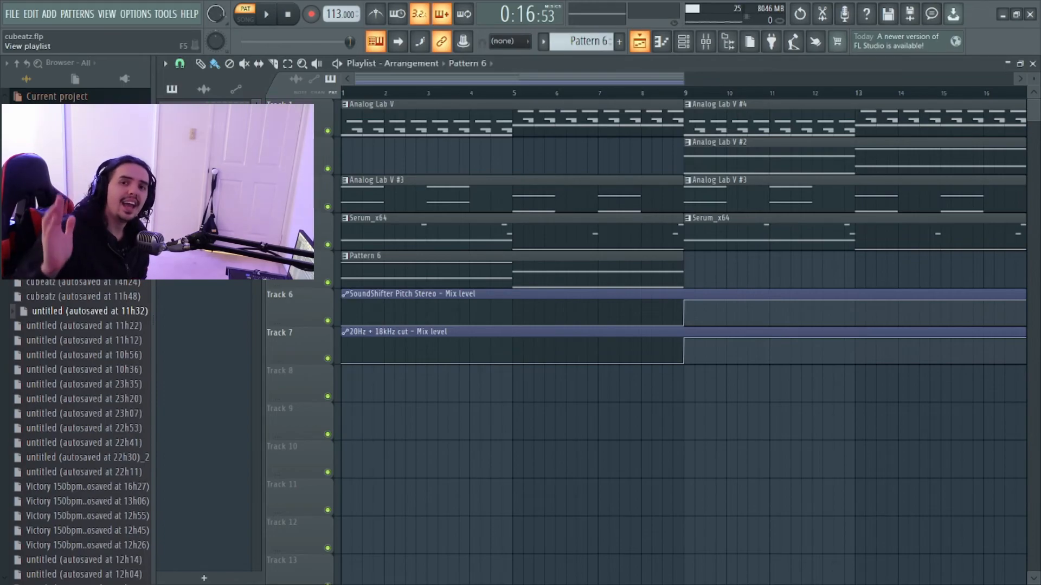